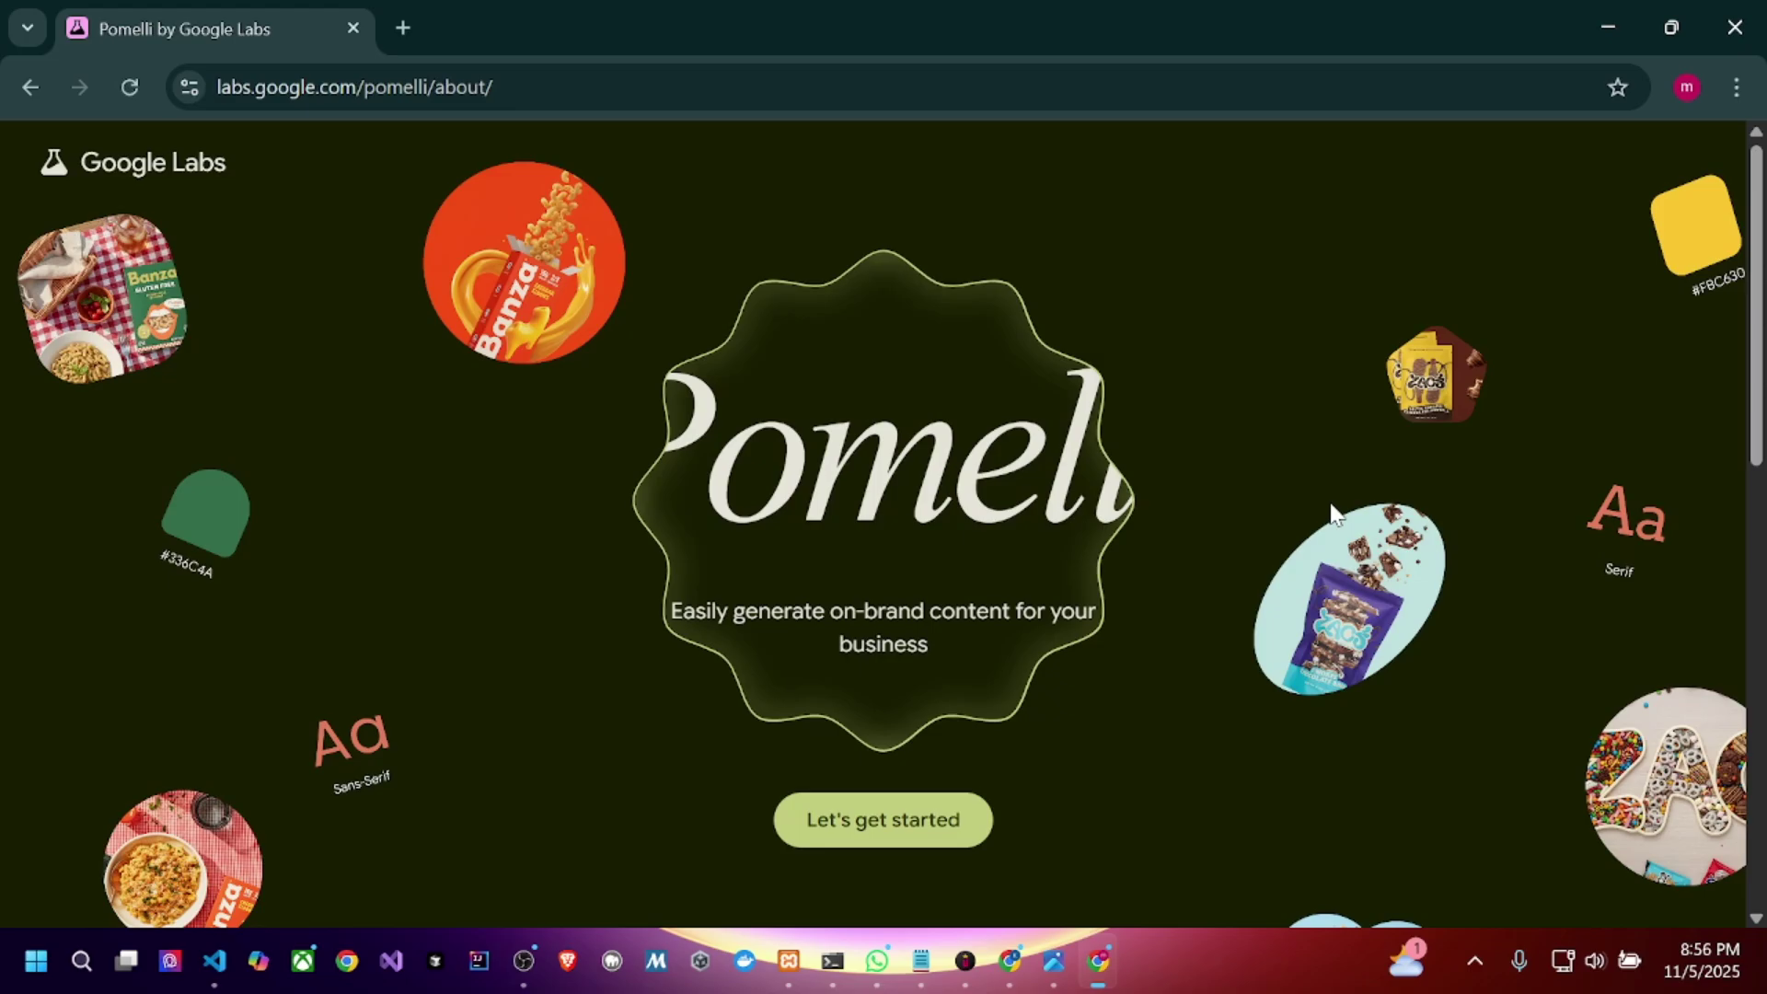
- Check the country and connection status in Urban VPN, and return to the Pomelli page in the browser
click(964, 964)
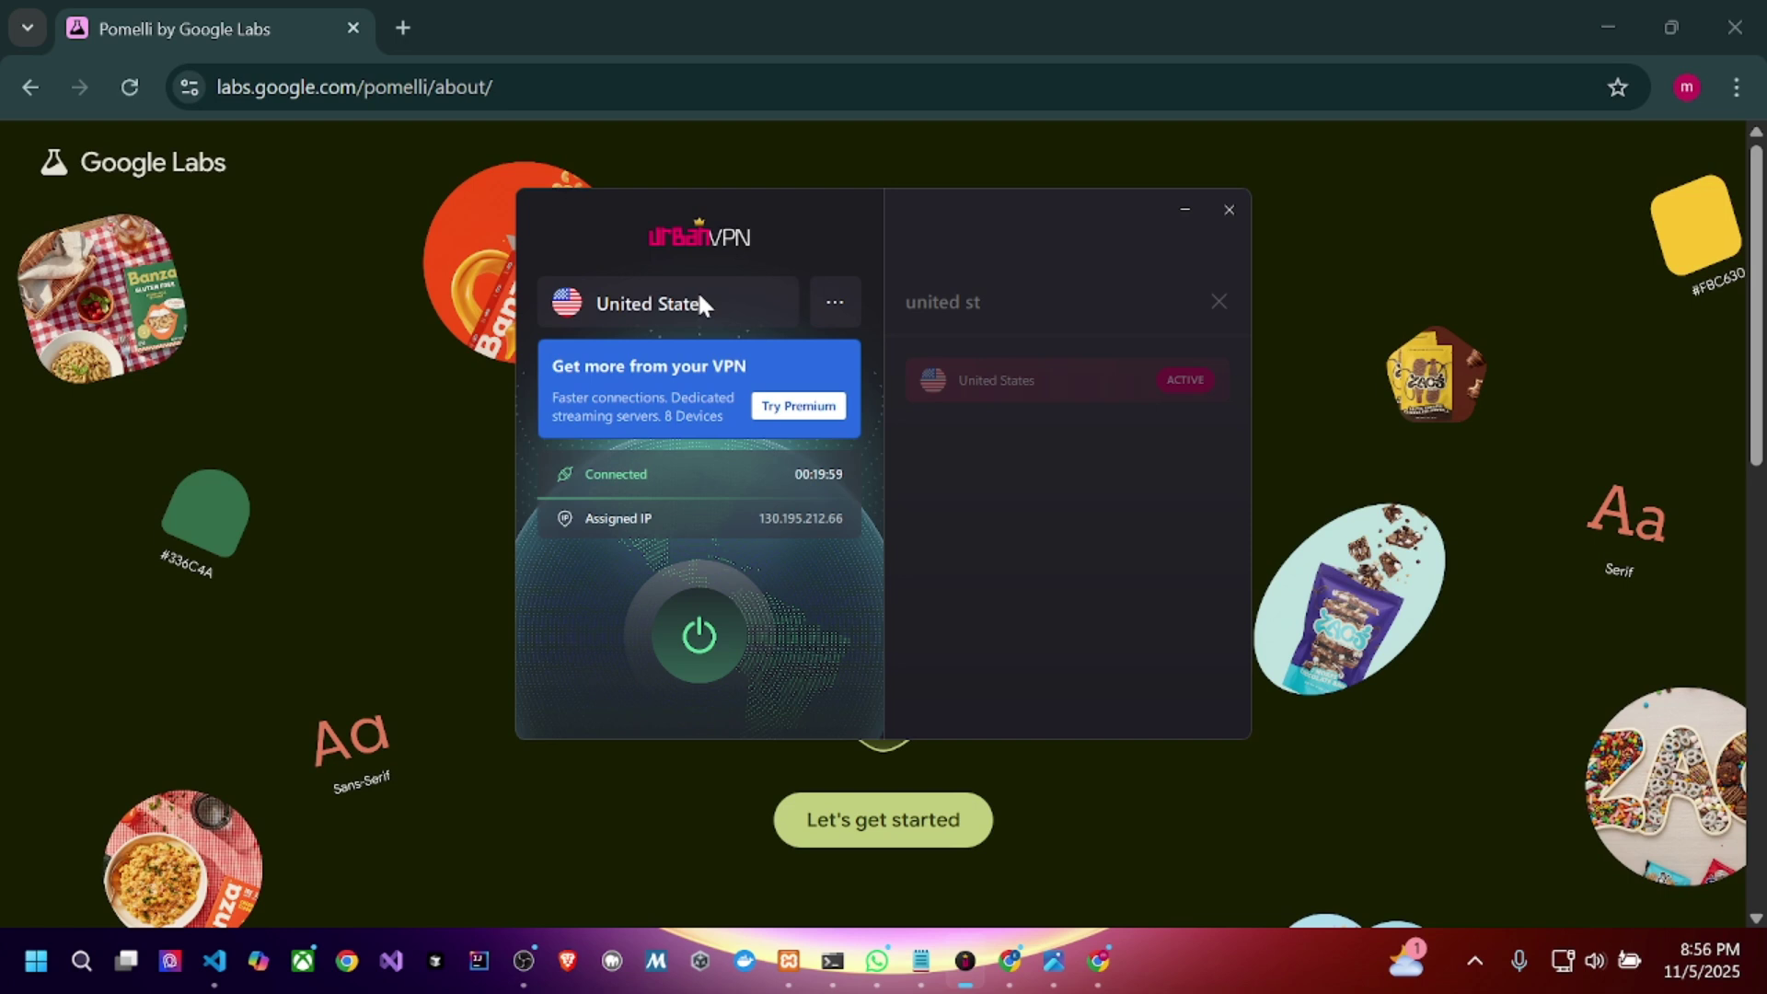
click(1184, 210)
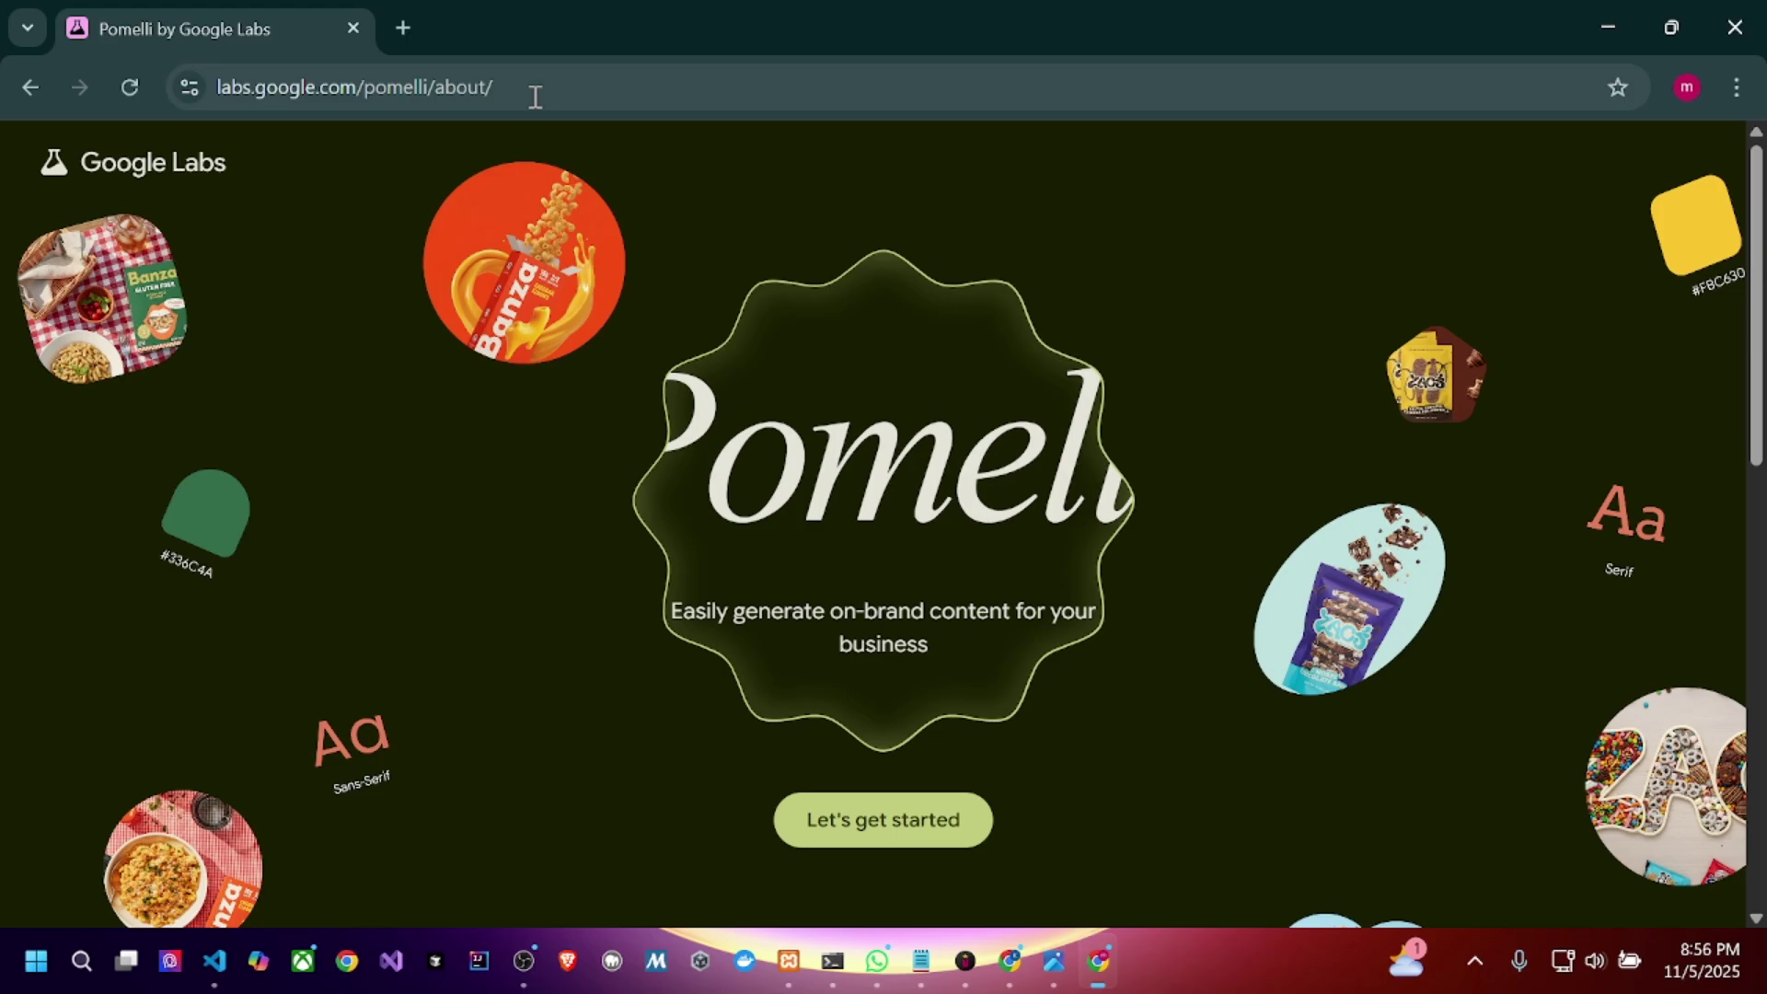
- Start the Pomelli onboarding and proceed to the website entry field for generating the Business DNA
click(881, 841)
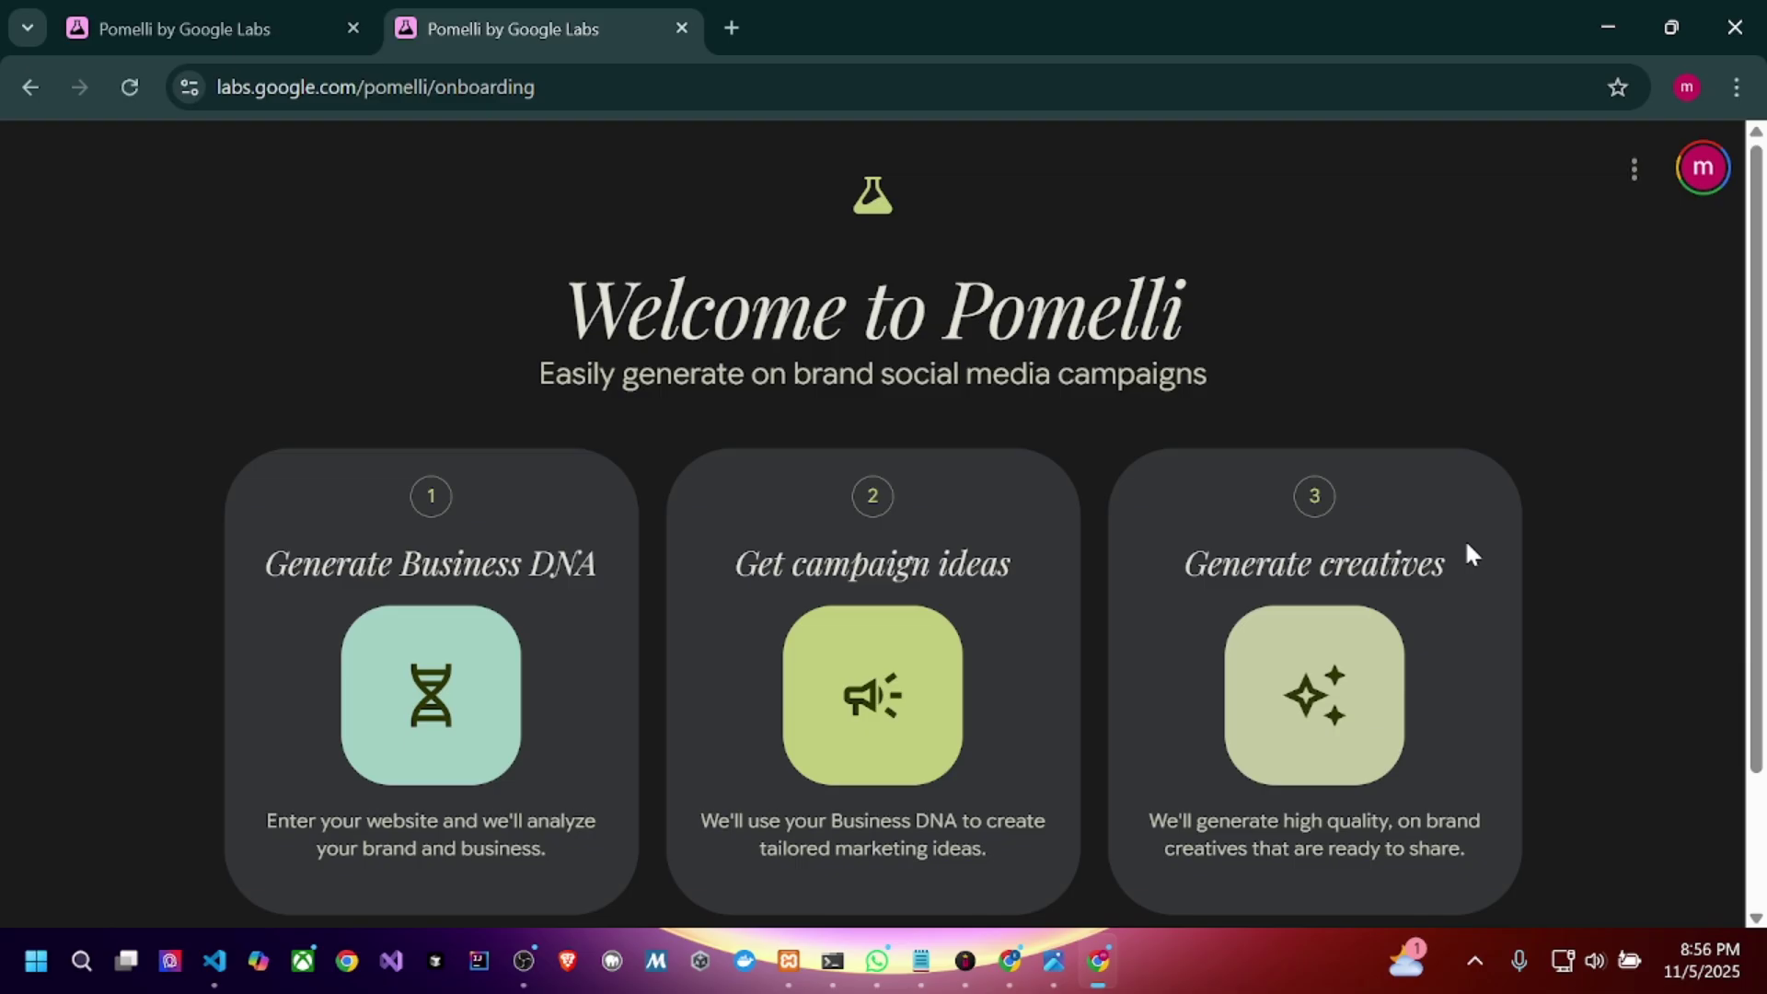
scroll(1569, 486, down, 2)
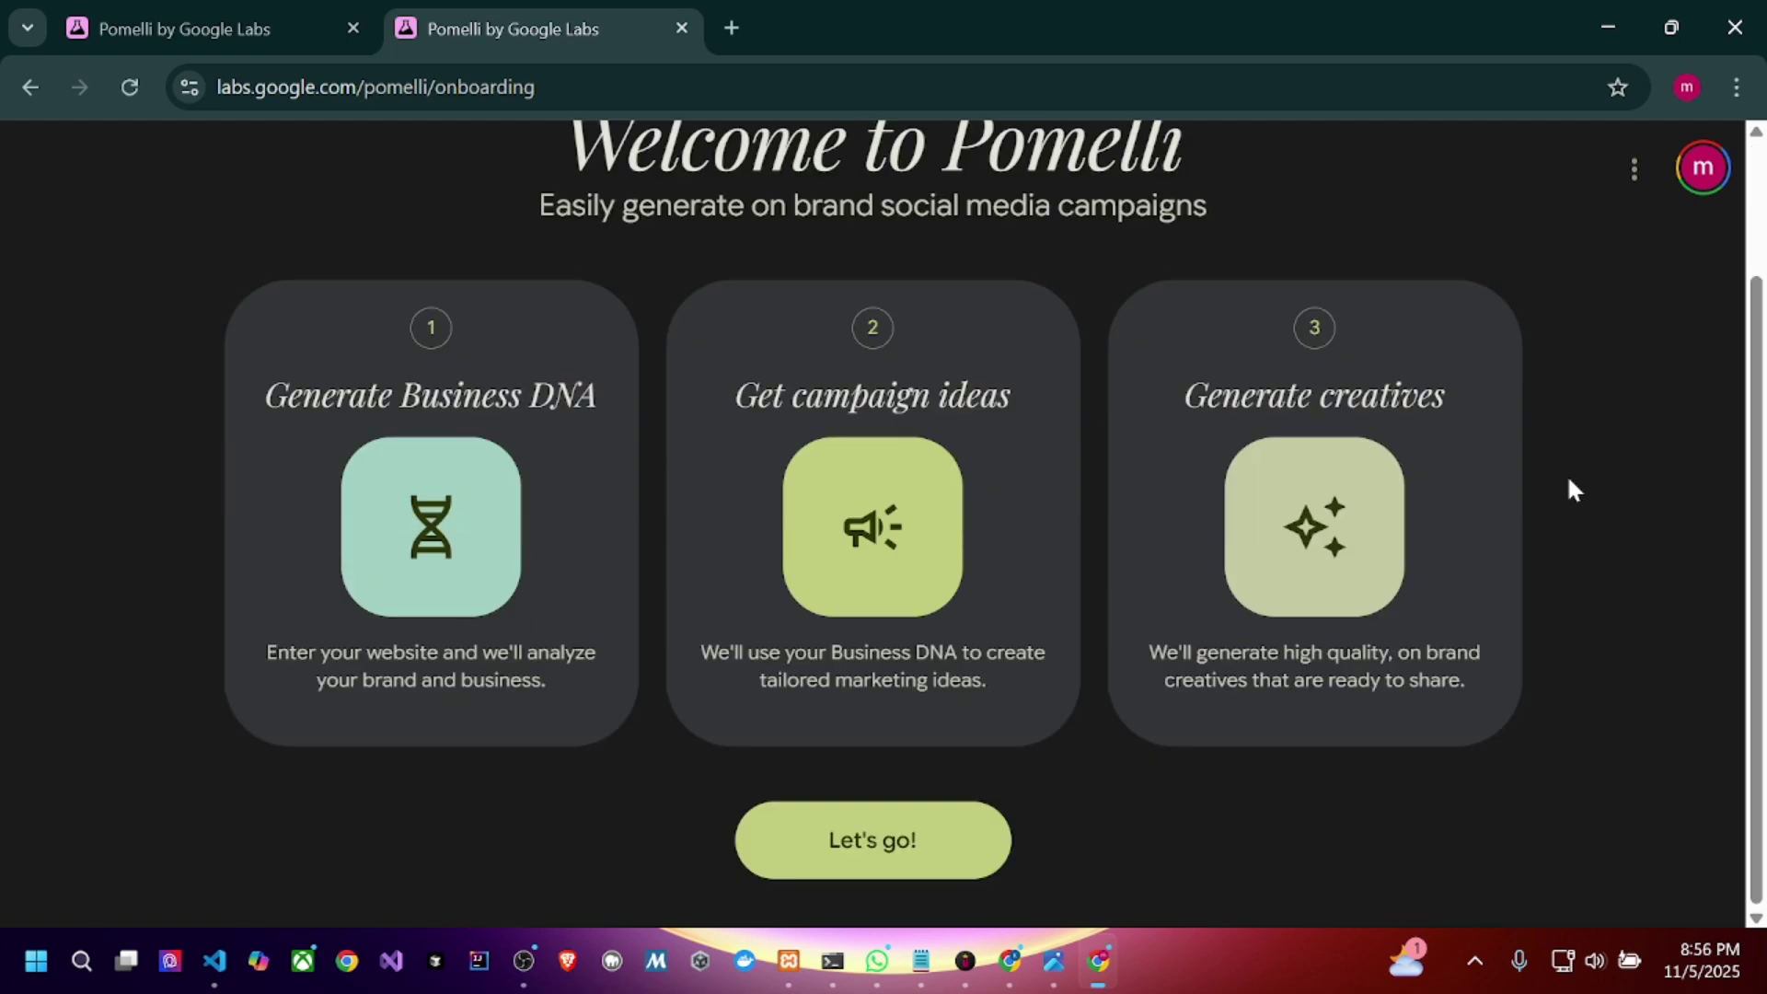
click(893, 871)
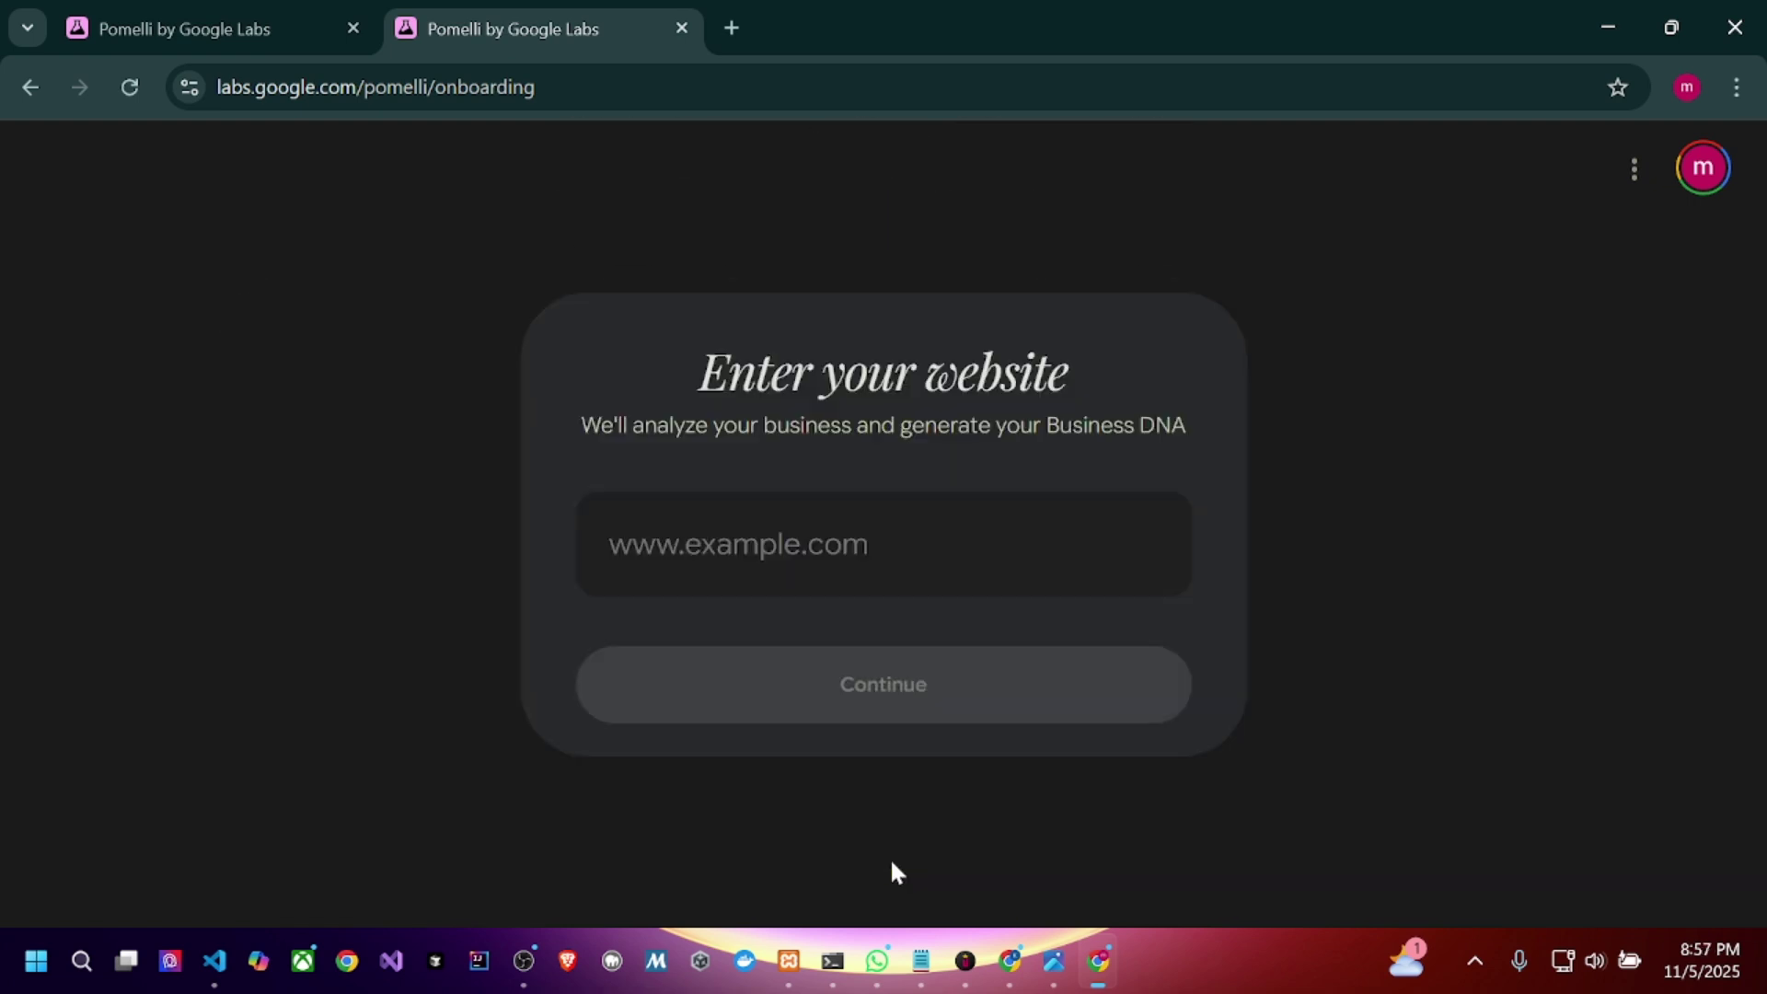
click(831, 565)
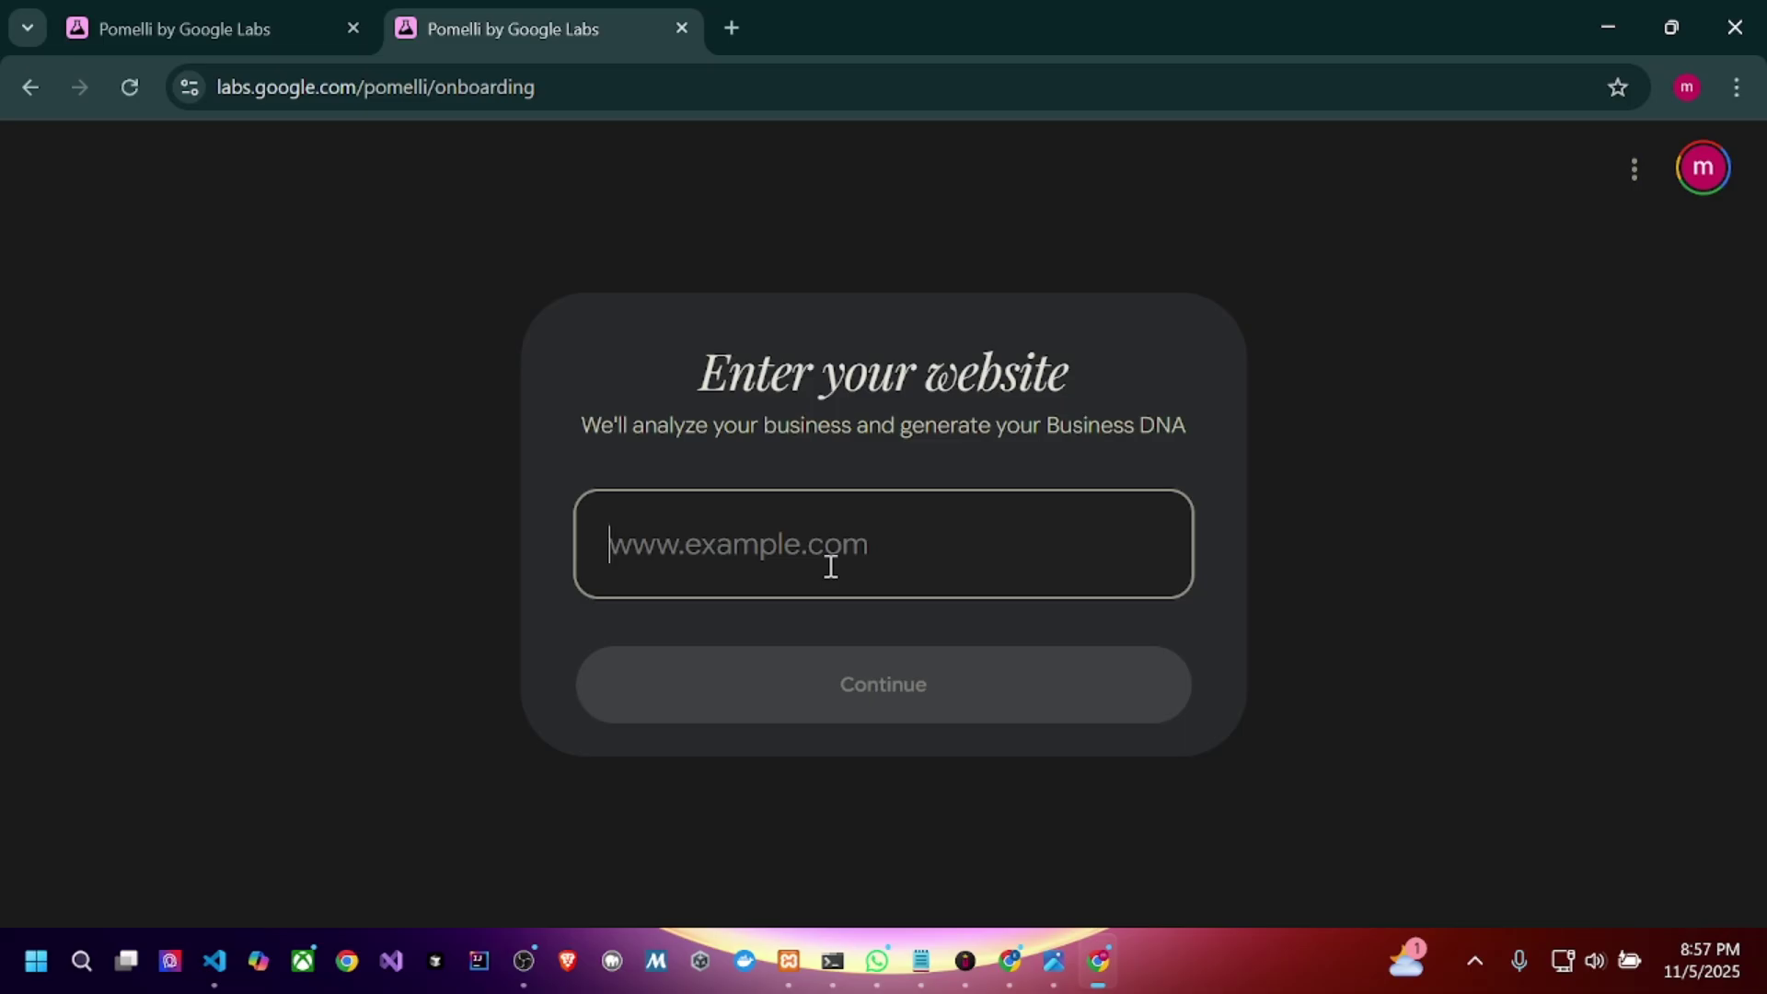
- Switch to the other browser window's Pomelli page and examine the Daraz Business DNA's name, logo, fonts and colors
click(1010, 967)
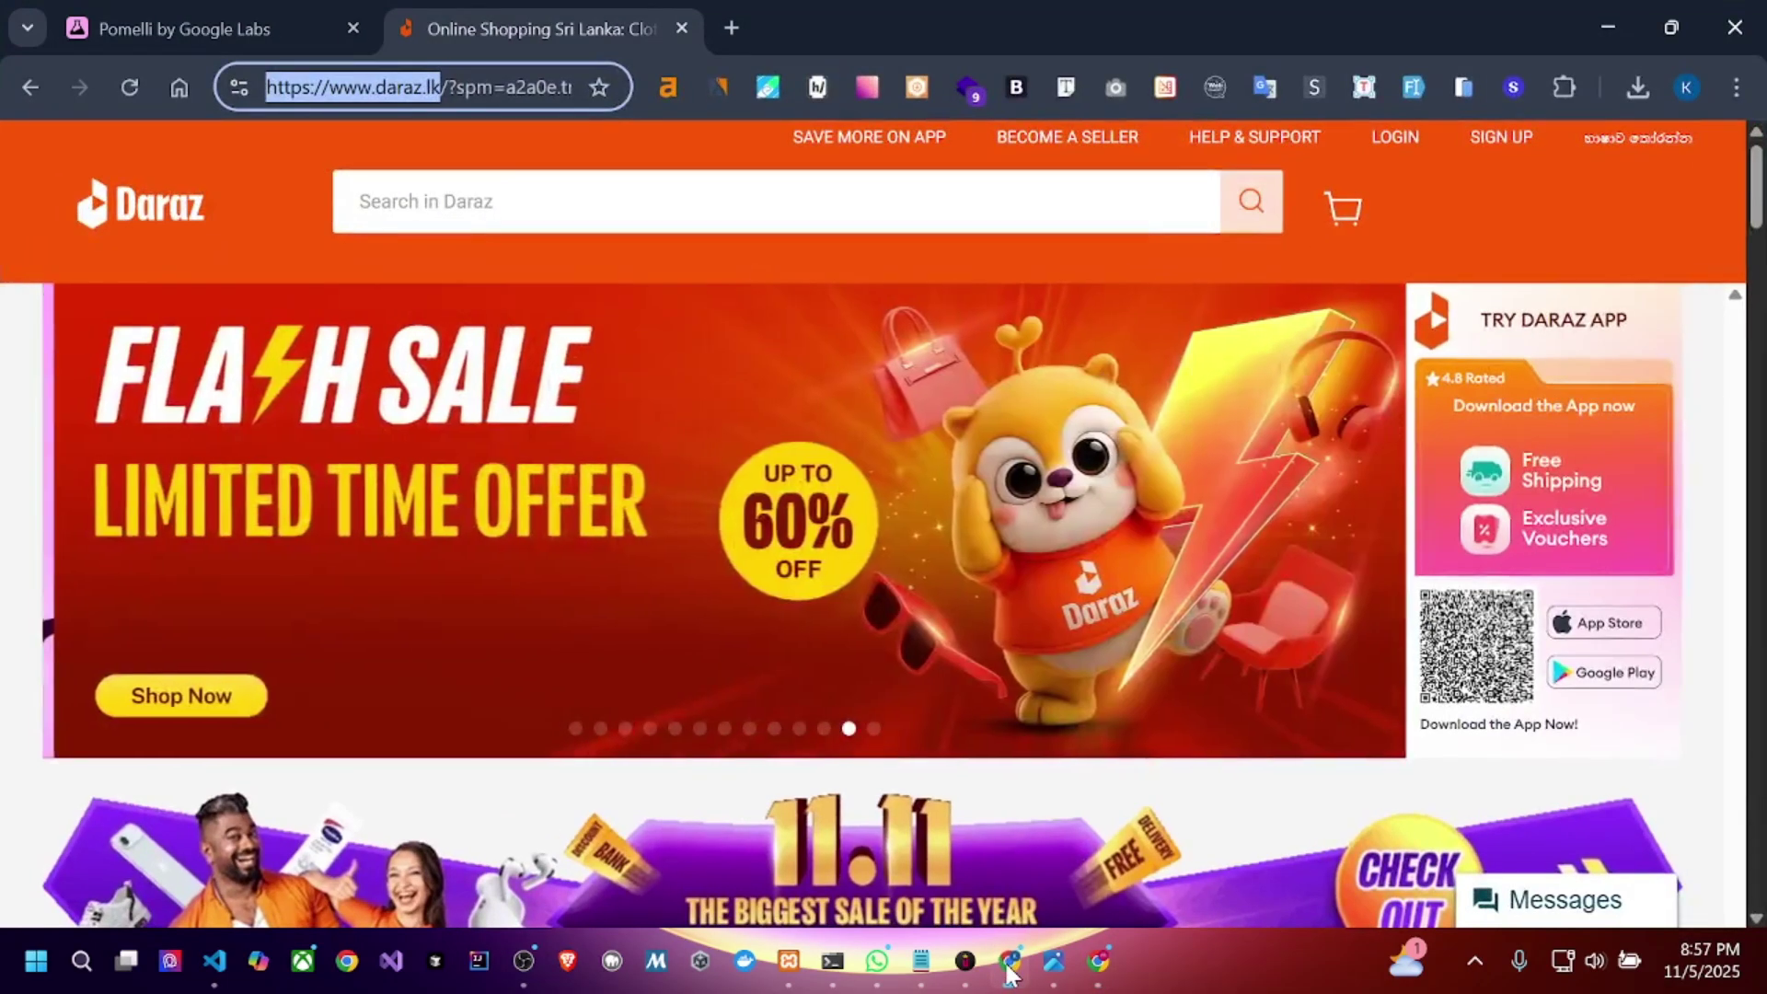
click(129, 13)
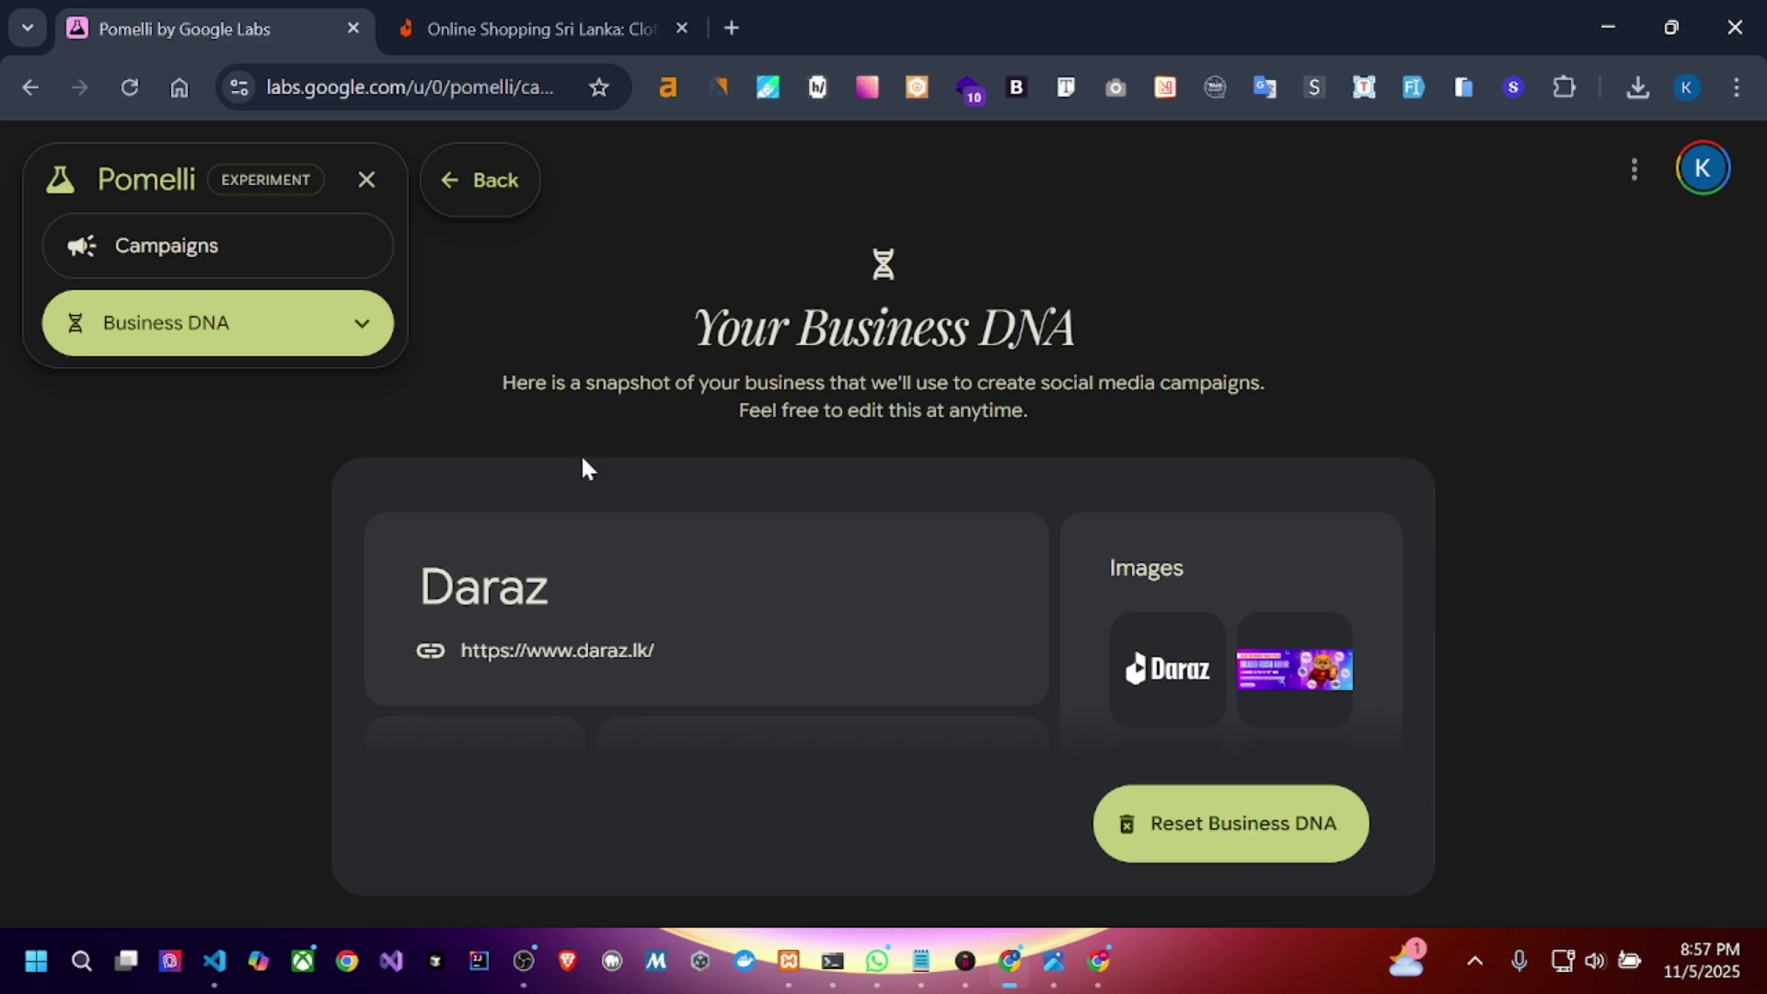
mouse_move(847, 600)
scroll(780, 572, down, 1)
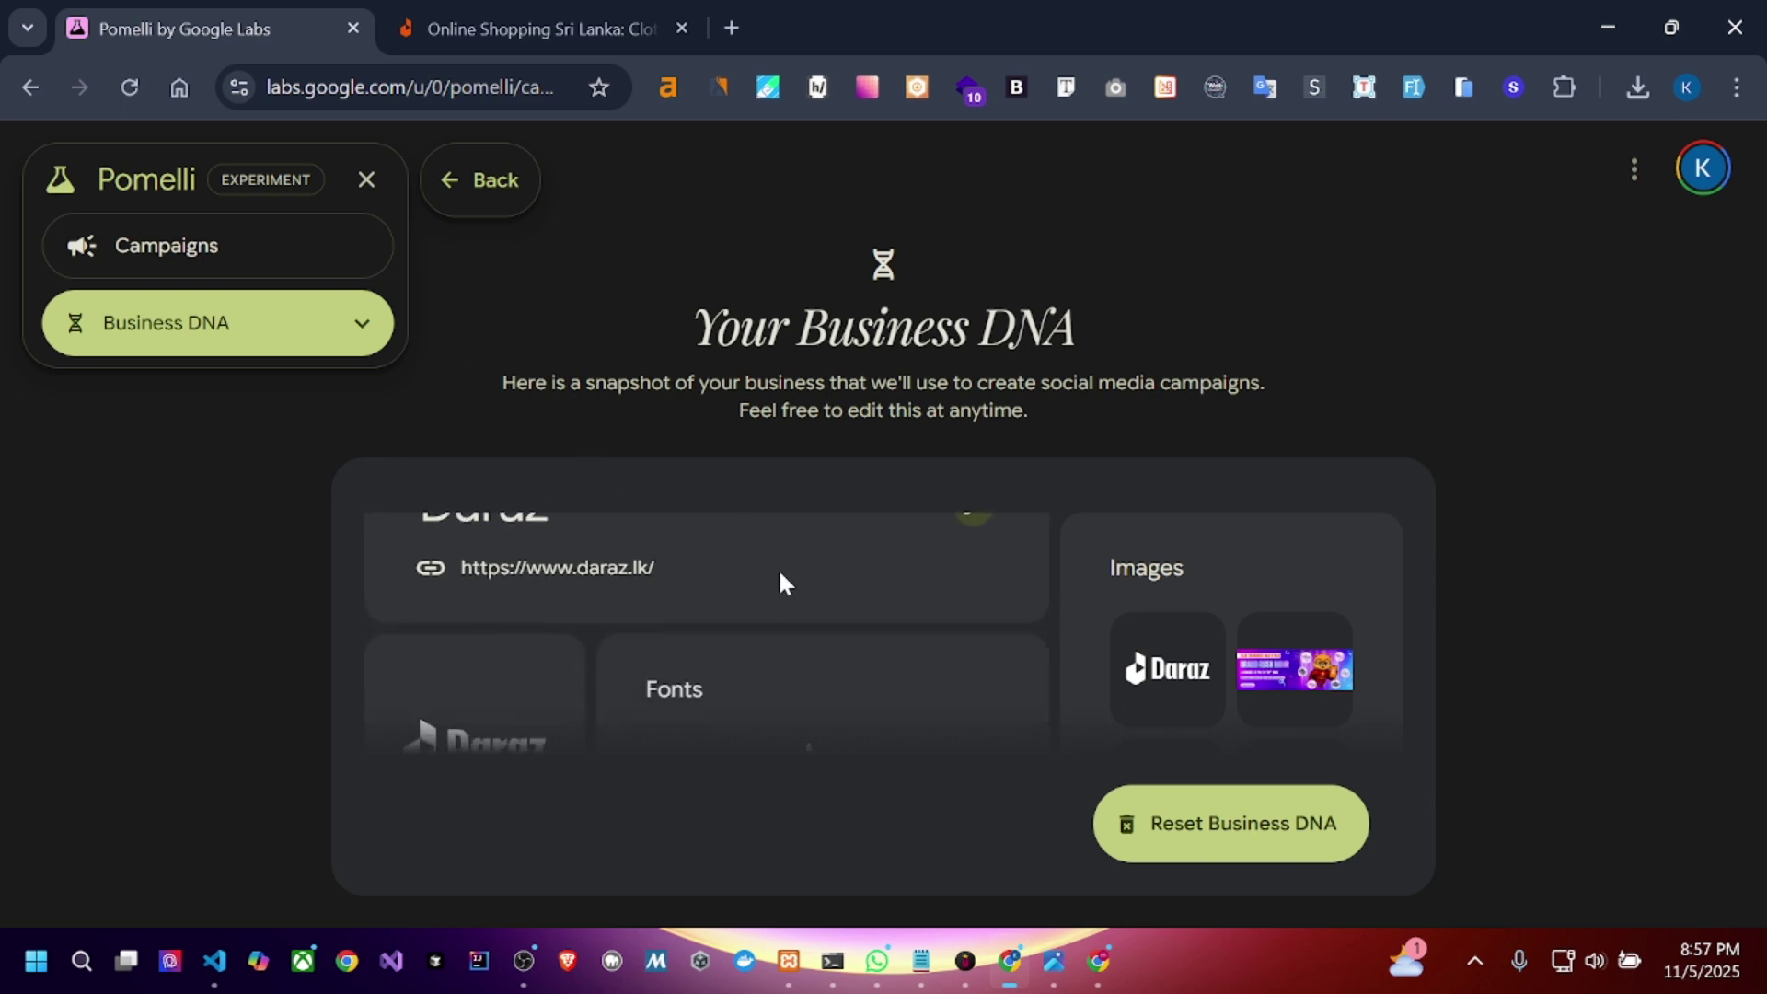
scroll(779, 584, up, 1)
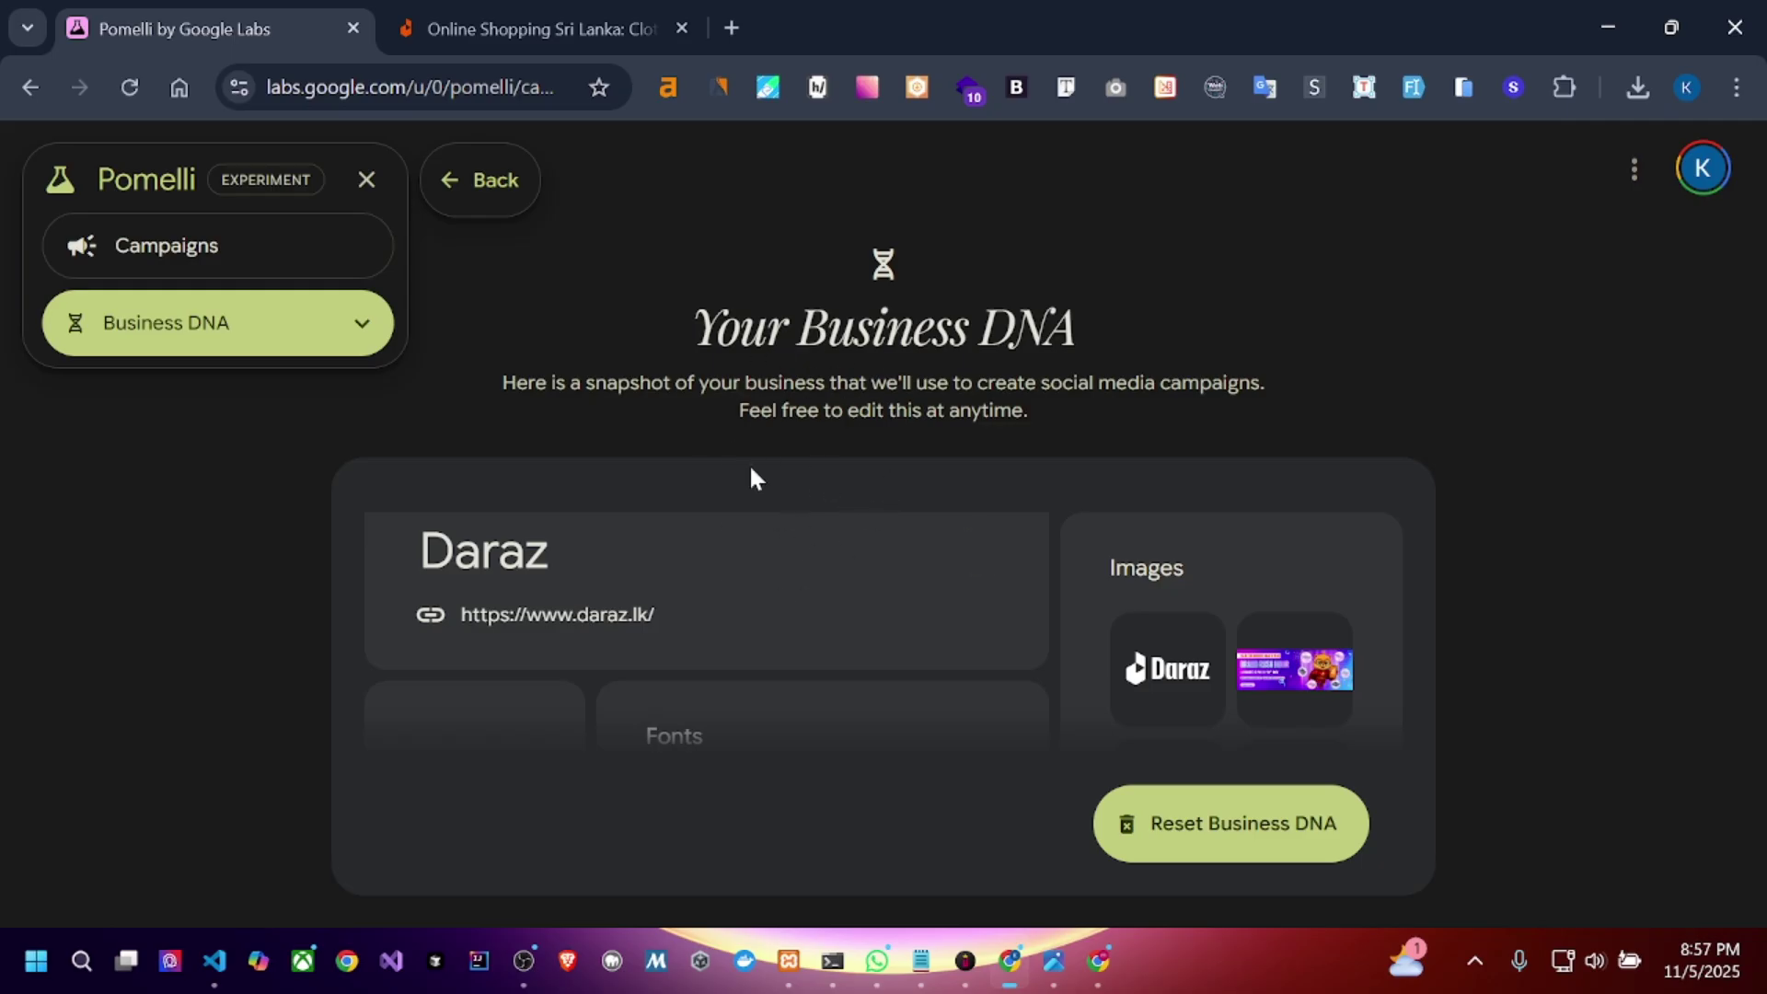
scroll(741, 618, down, 1)
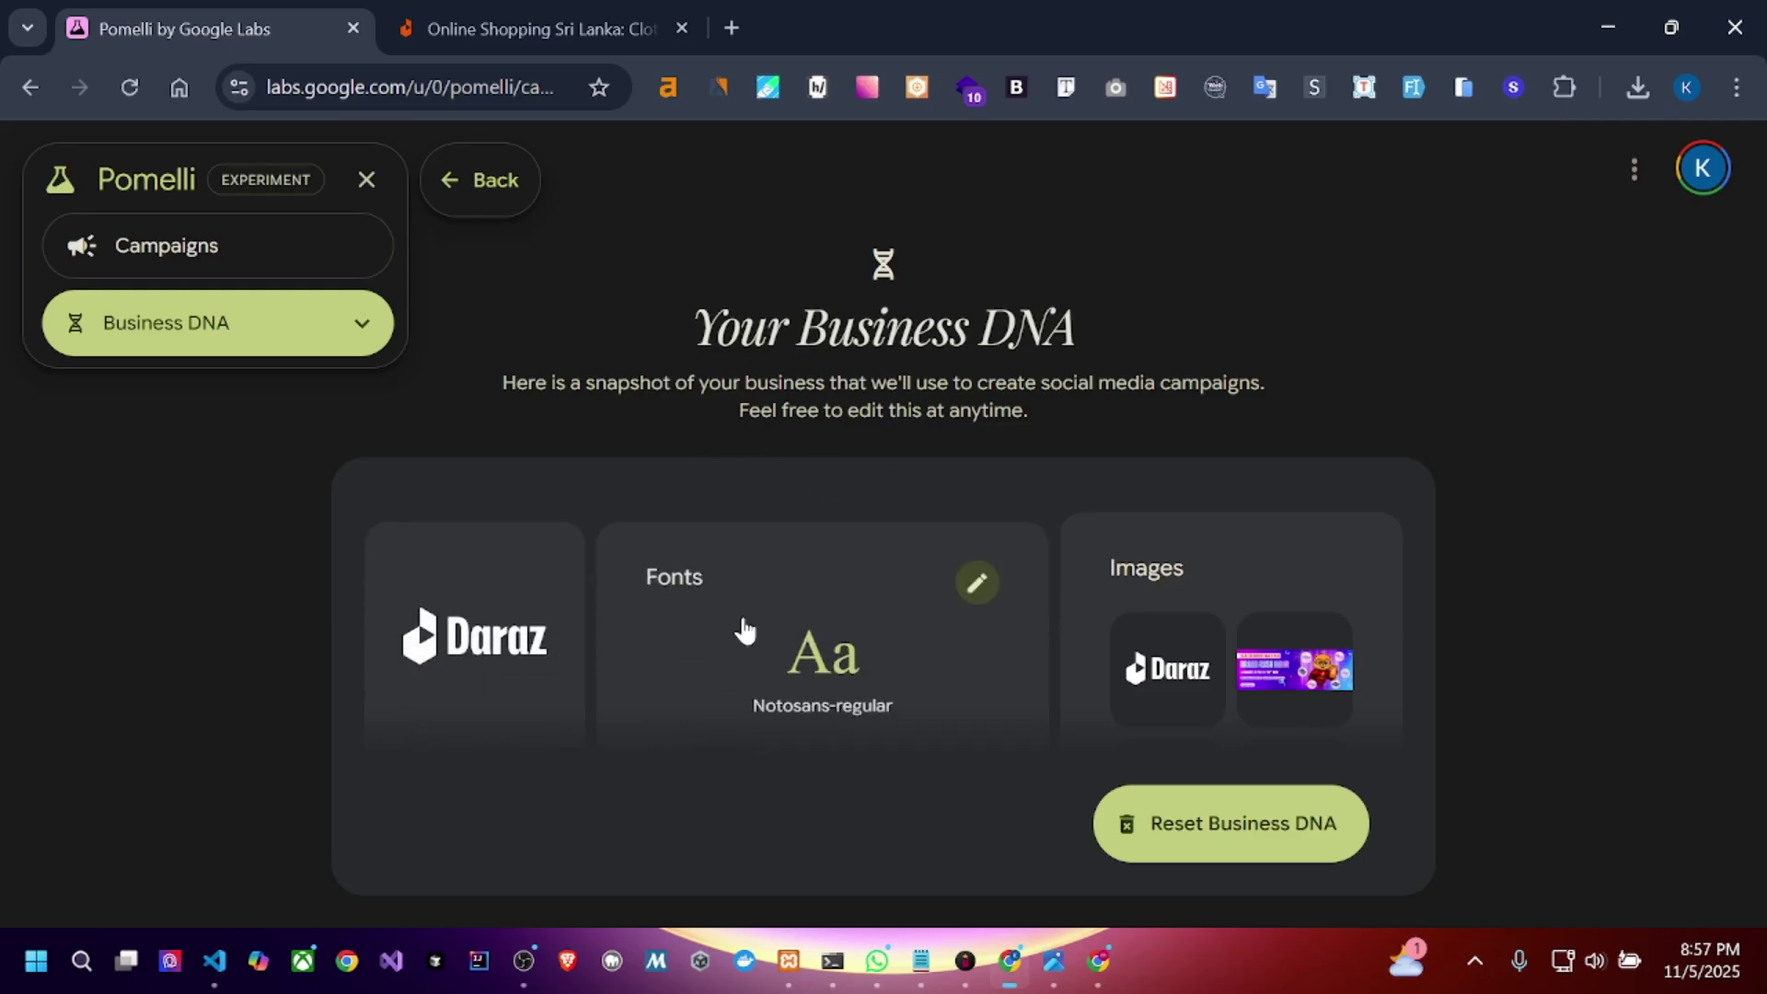
scroll(833, 655, down, 1)
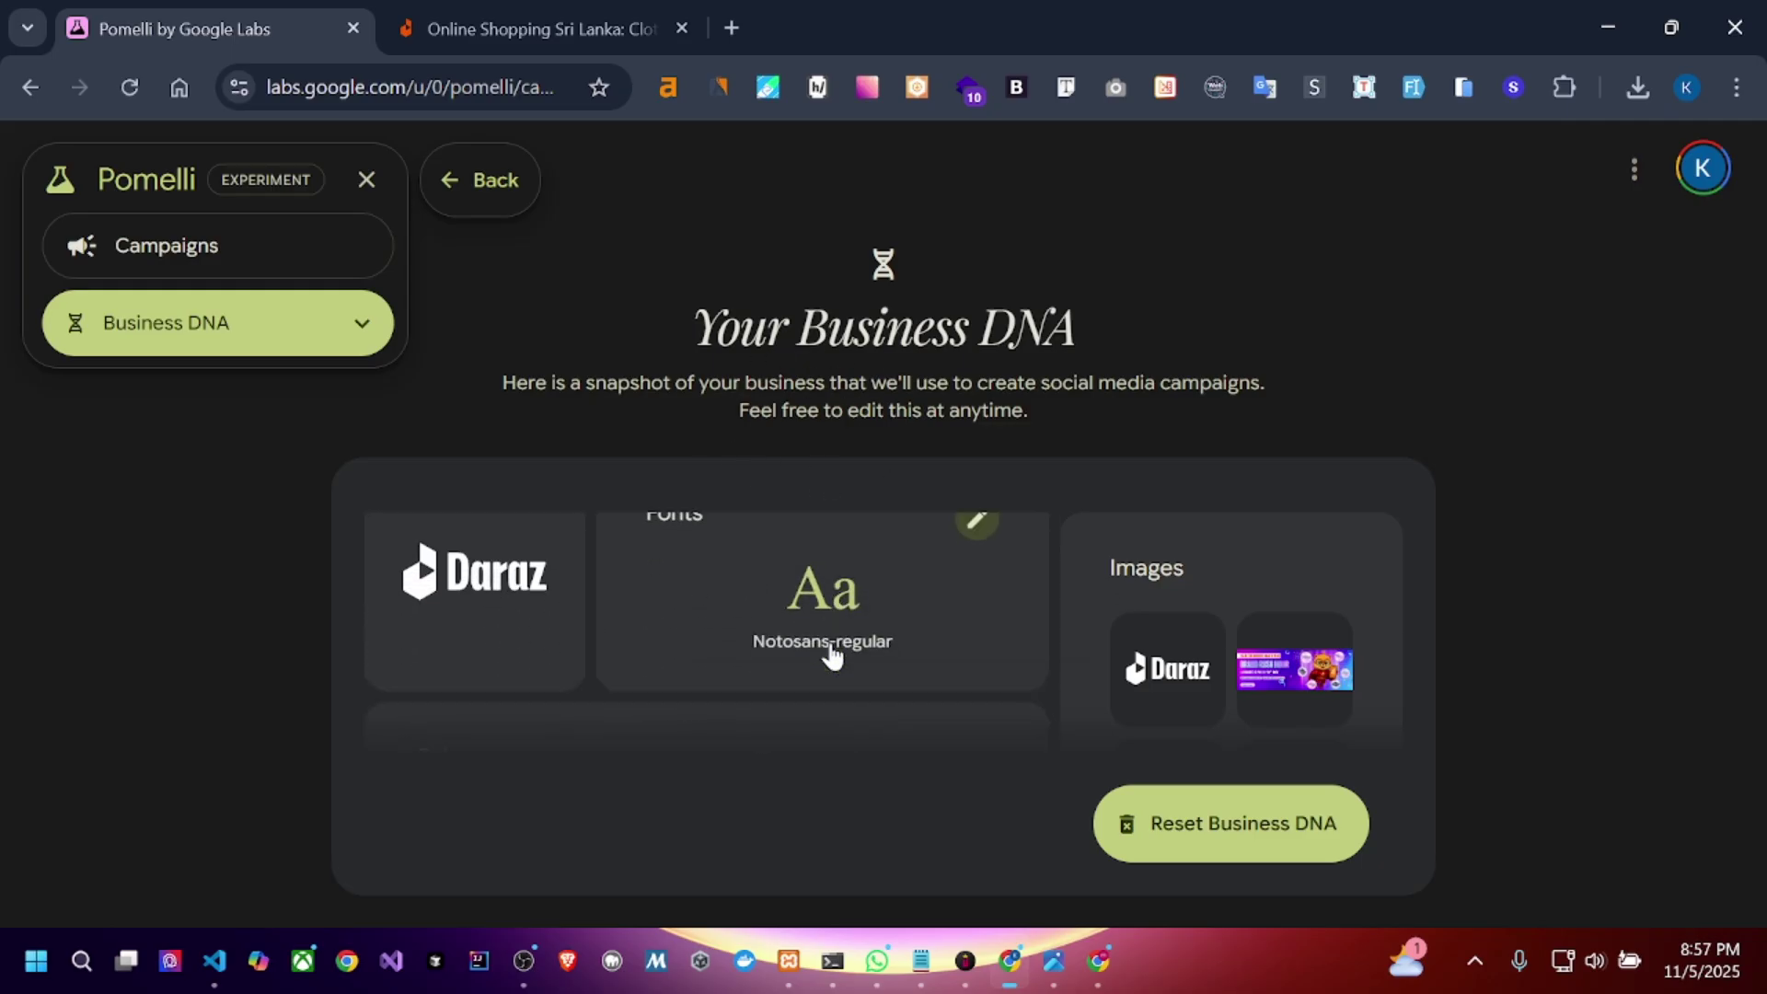
scroll(833, 655, down, 2)
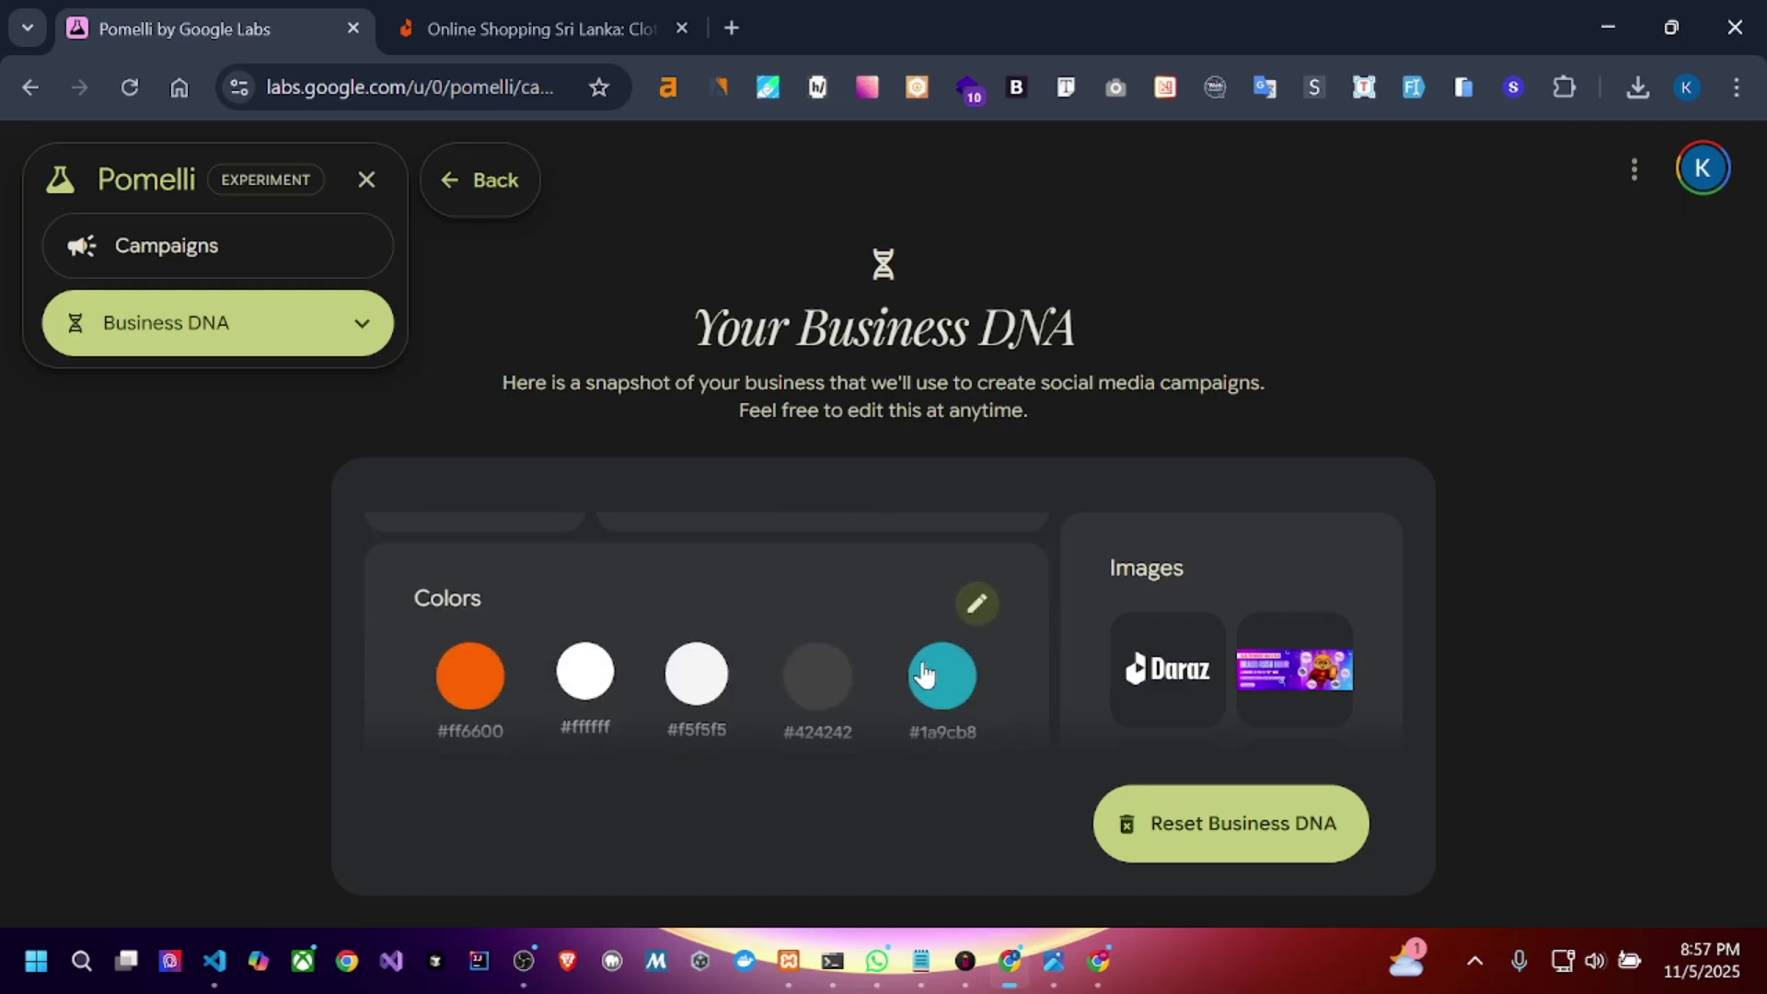
- Read the Daraz tagline, brand values, brand aesthetic, tone of voice and business overview in the Business DNA
scroll(920, 674, down, 3)
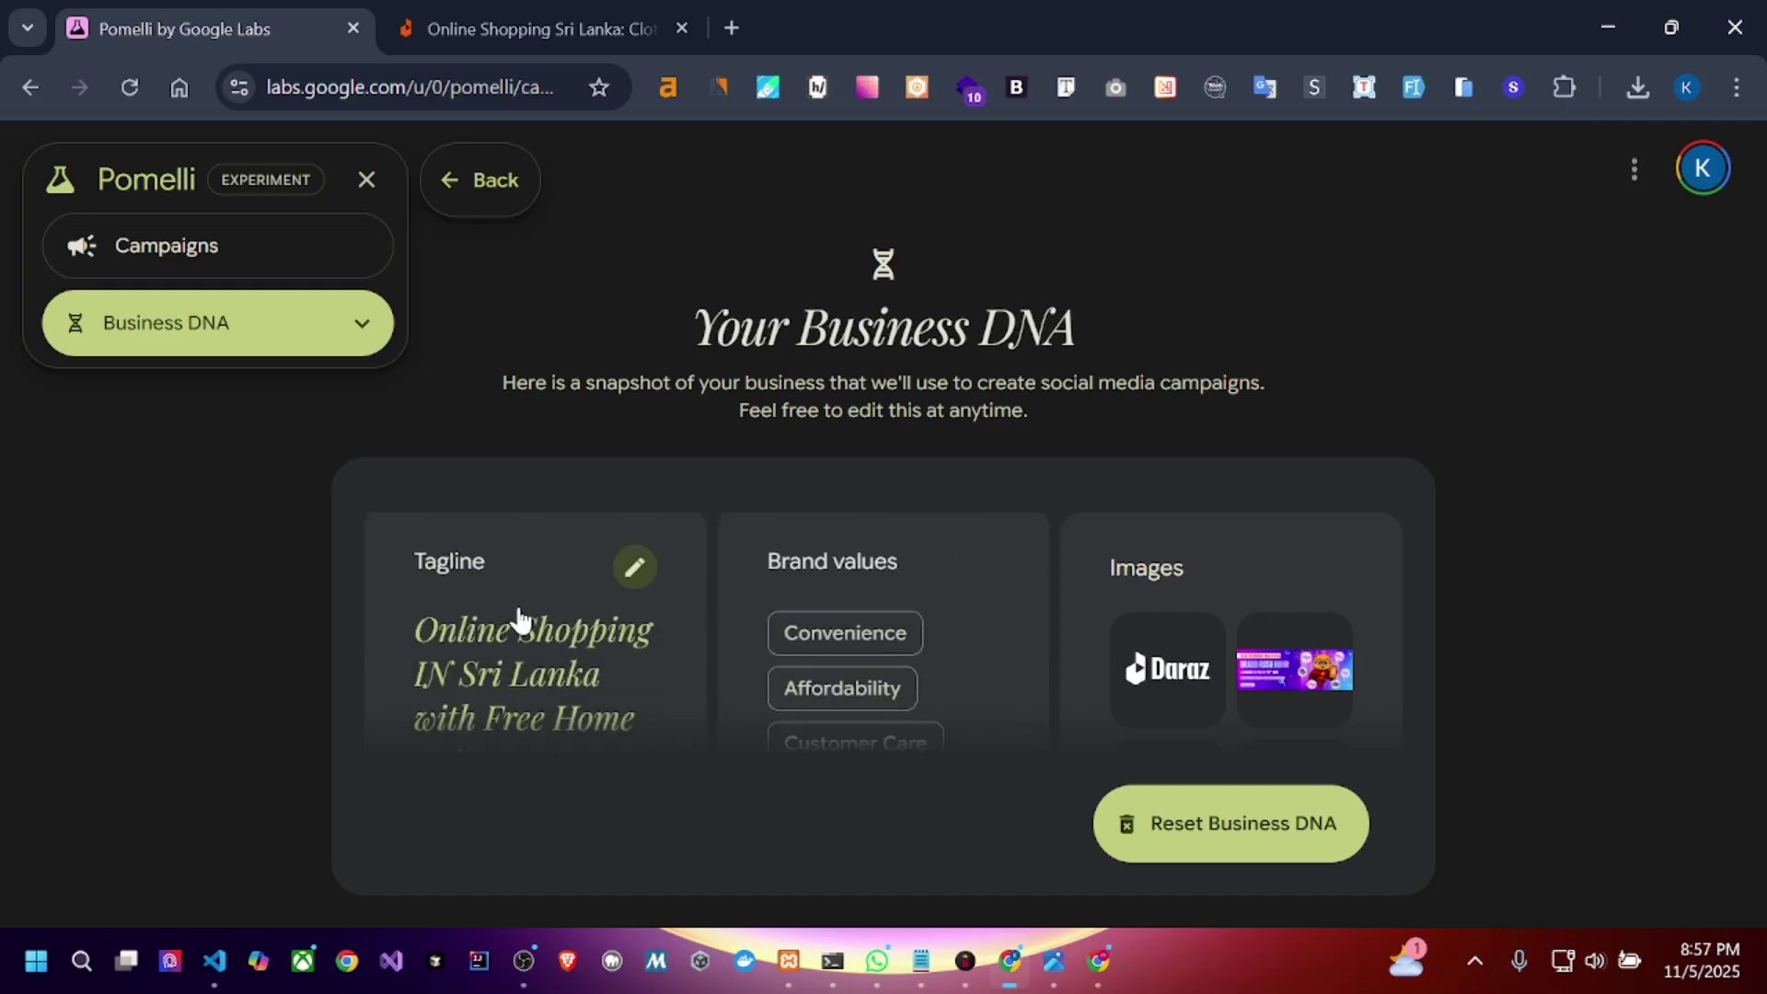
scroll(859, 612, down, 3)
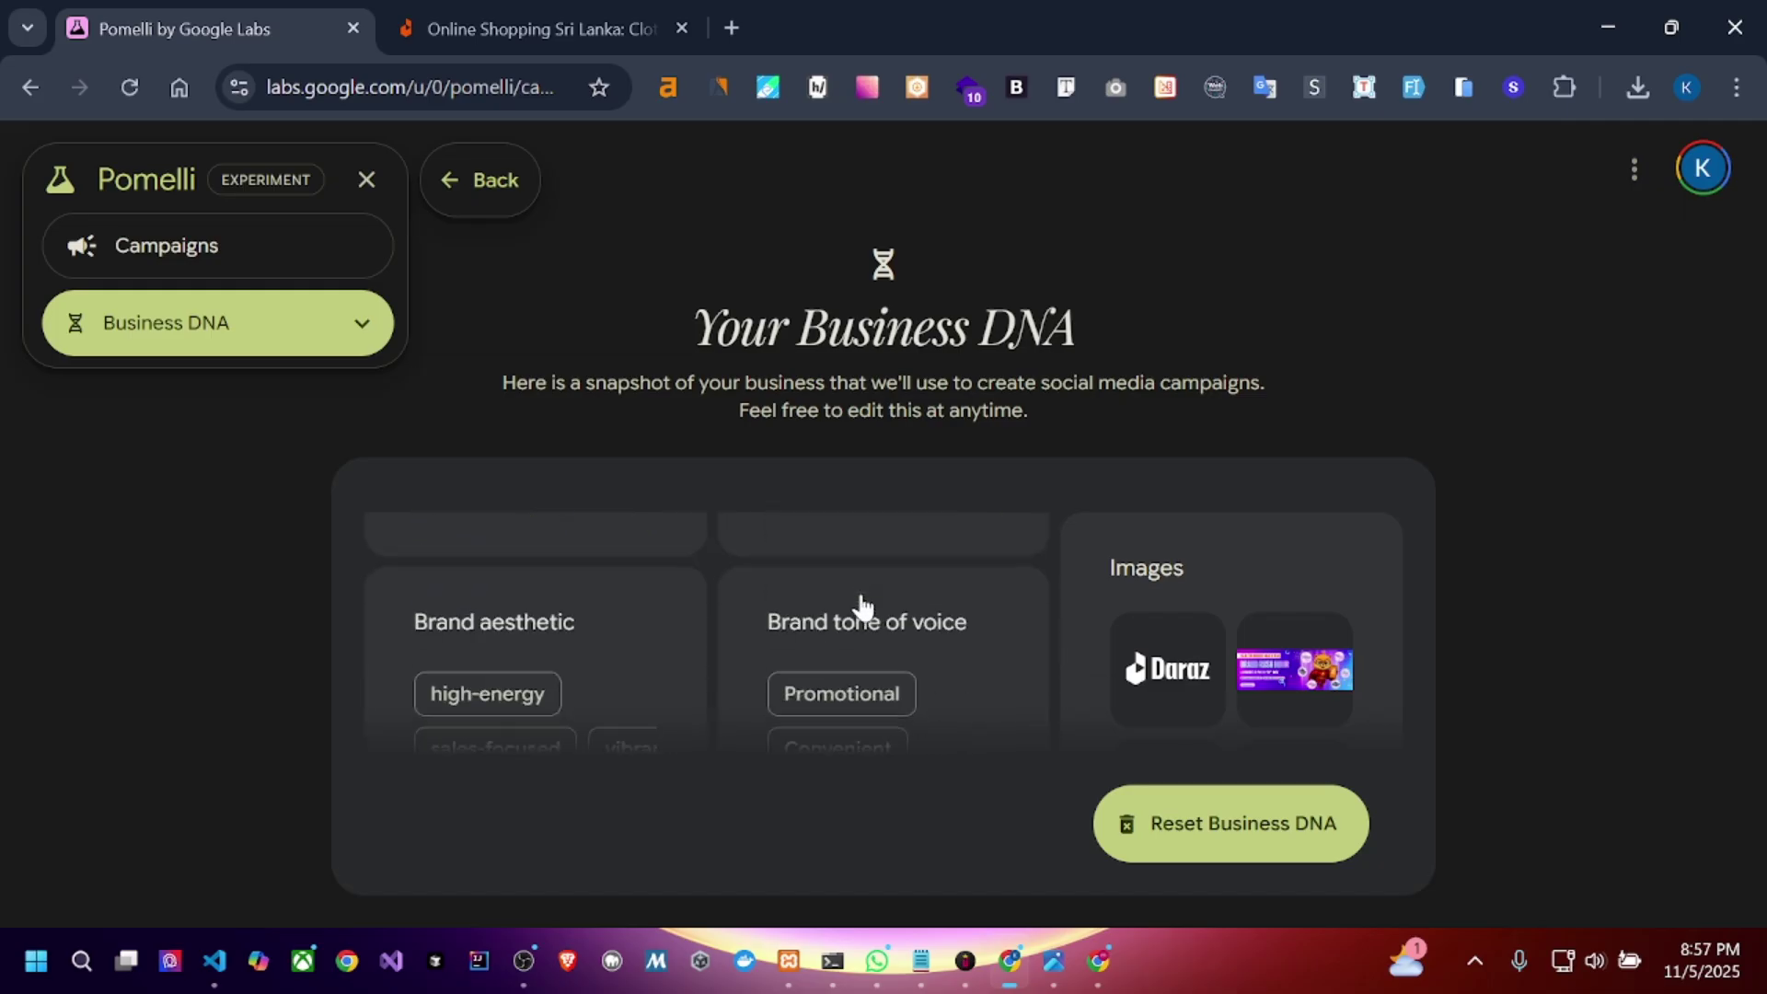
scroll(982, 644, down, 5)
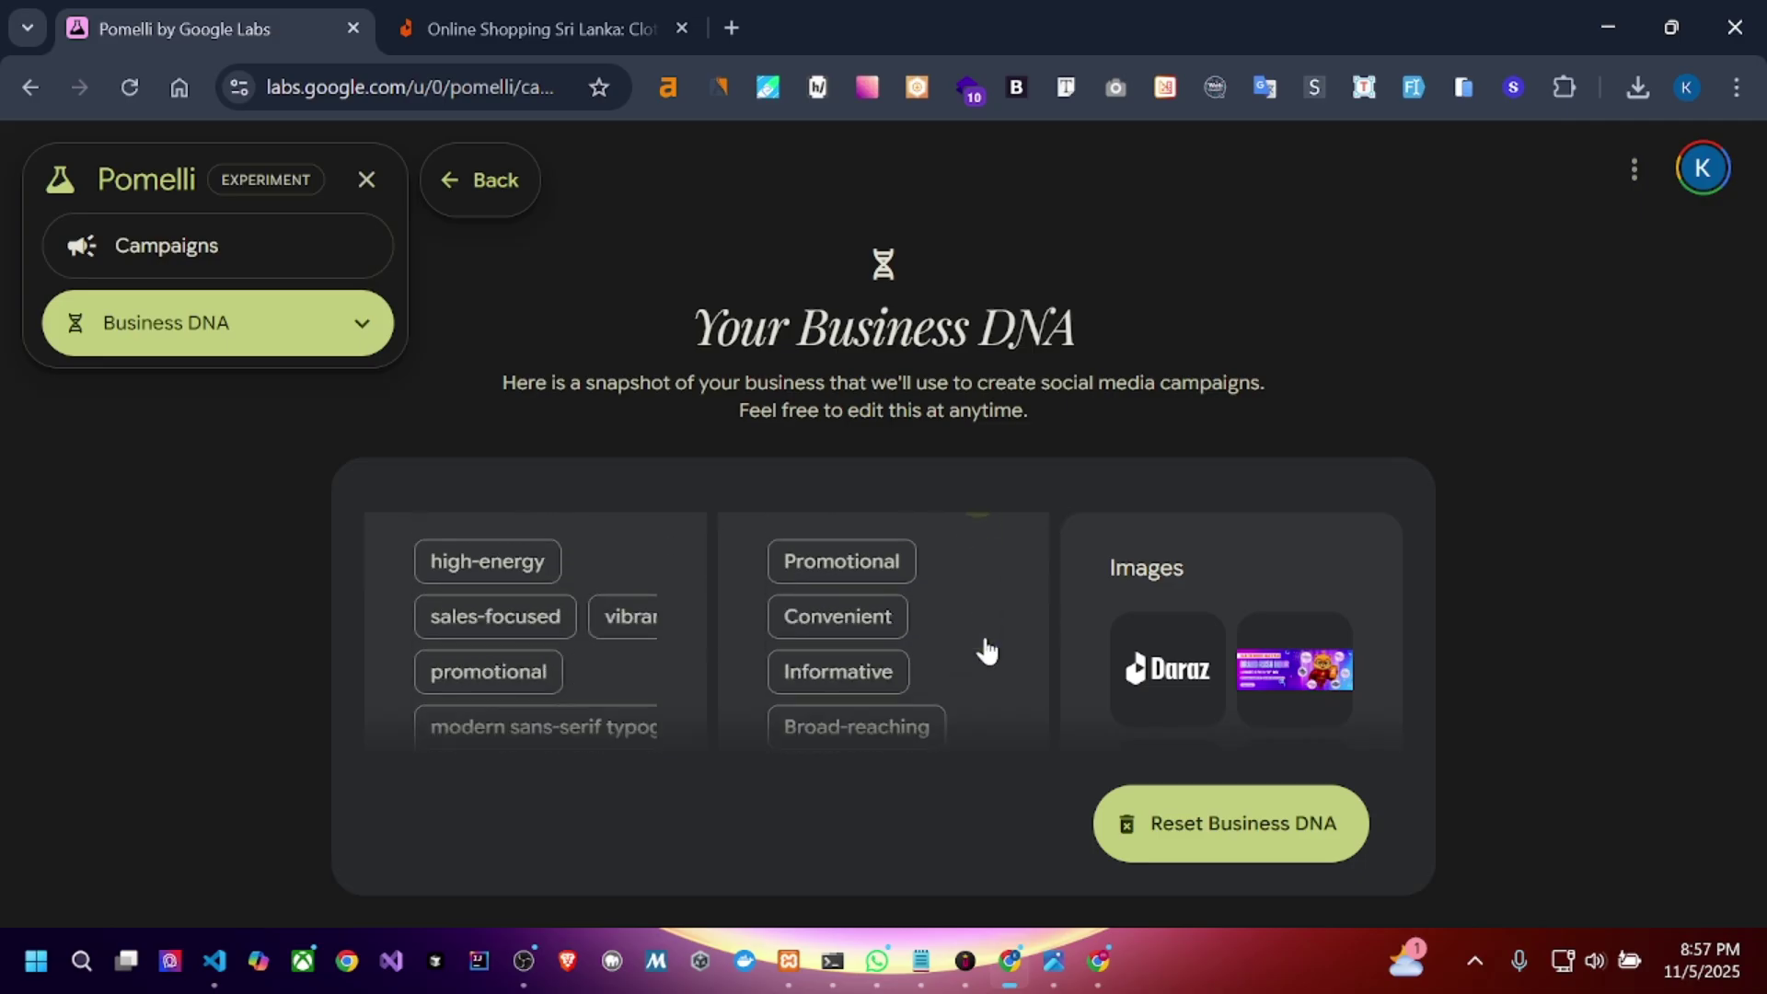
scroll(985, 651, down, 3)
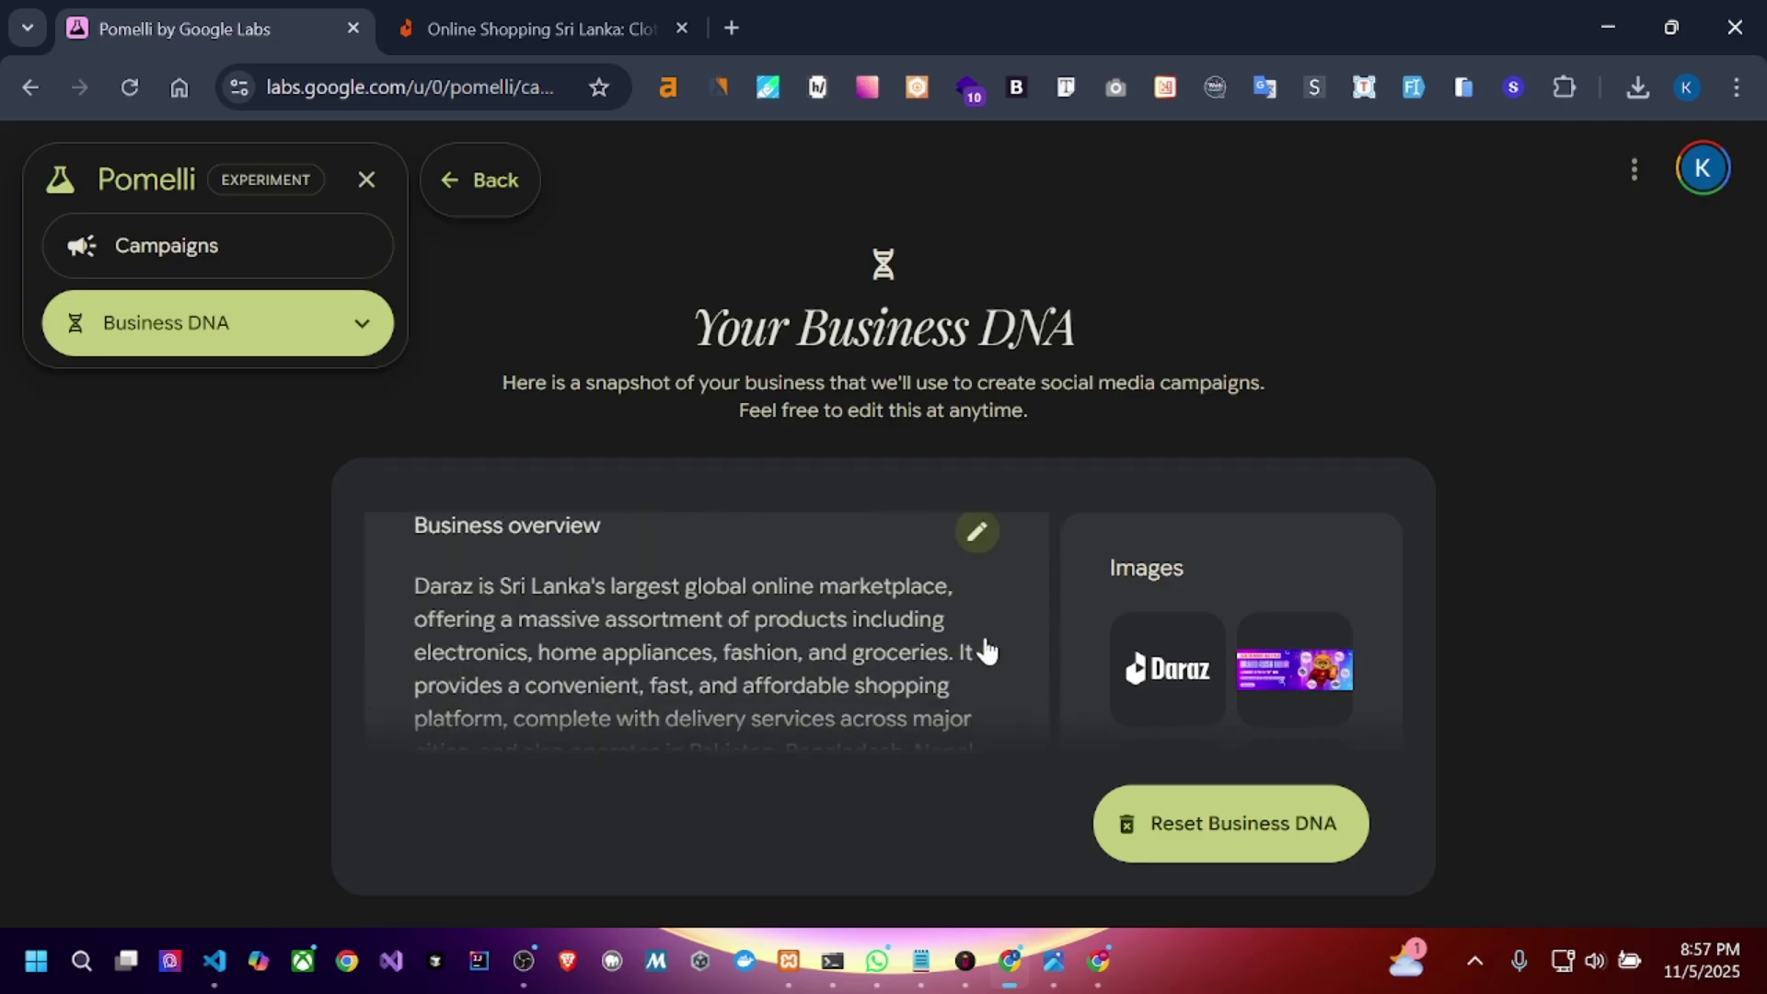
- Look through the images collected for Daraz and go back over the Business DNA's text cards
scroll(1289, 598, down, 5)
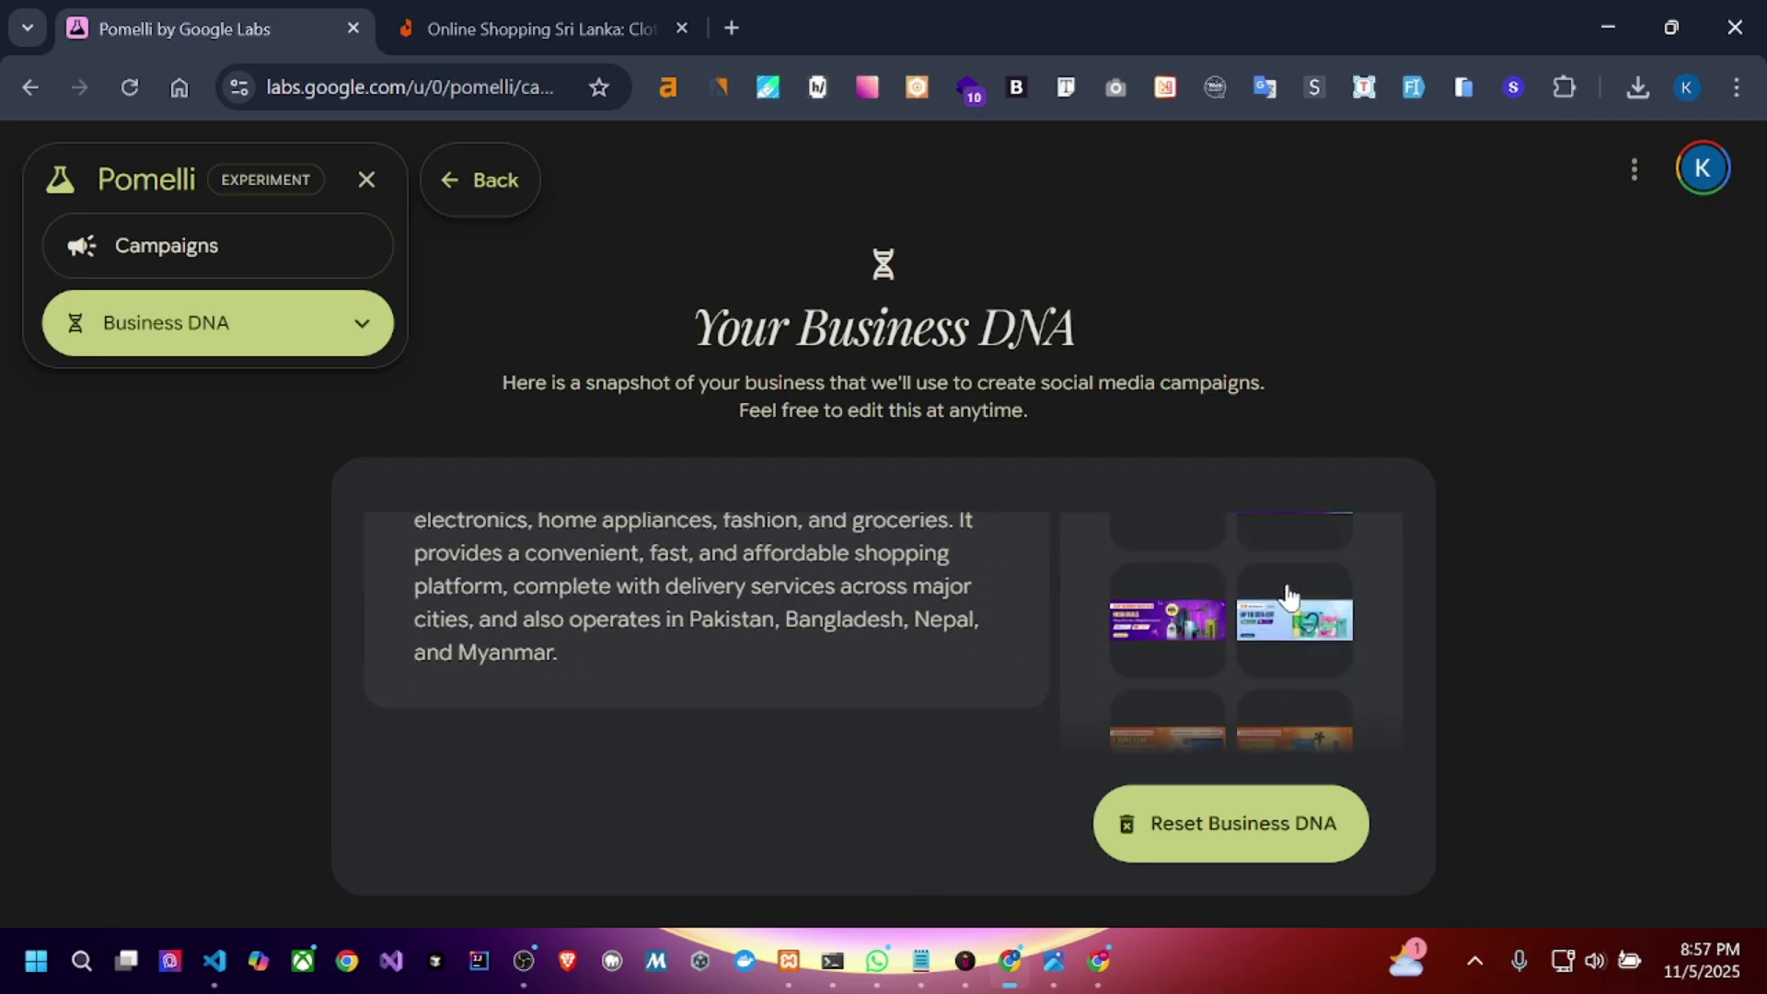
scroll(1288, 598, down, 5)
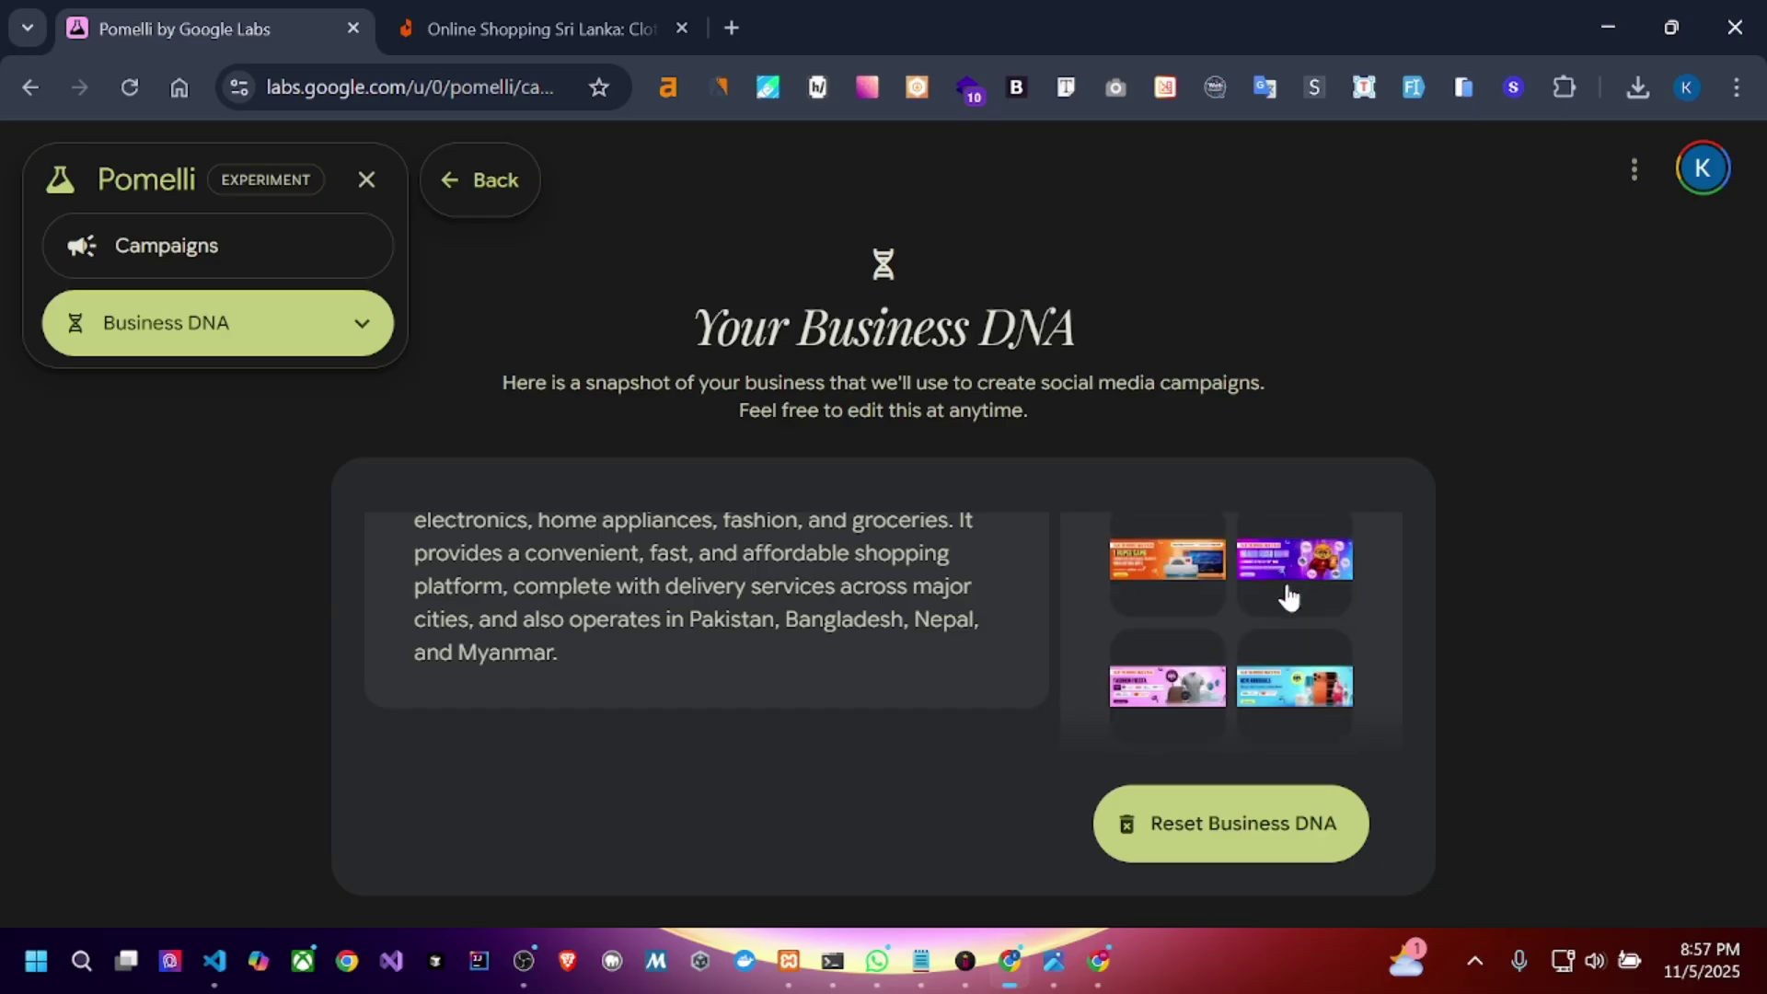
scroll(1290, 598, down, 2)
scroll(1290, 598, down, 2)
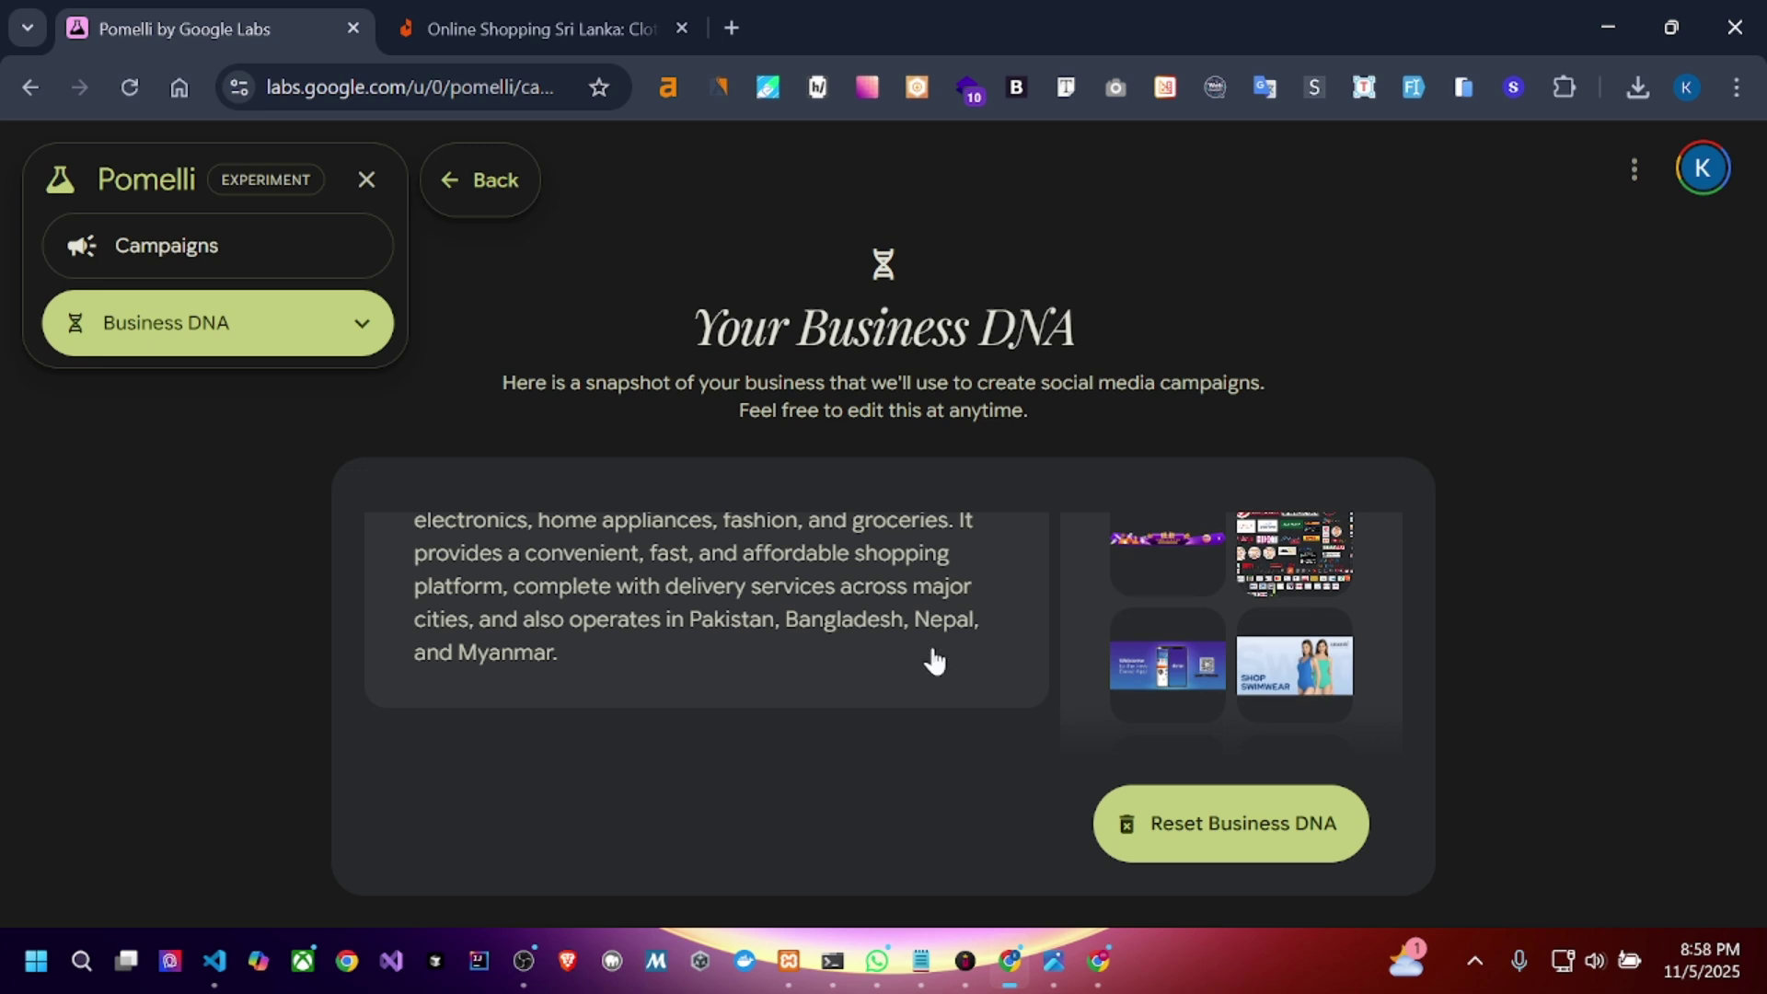
scroll(930, 655, down, 6)
scroll(935, 659, up, 2)
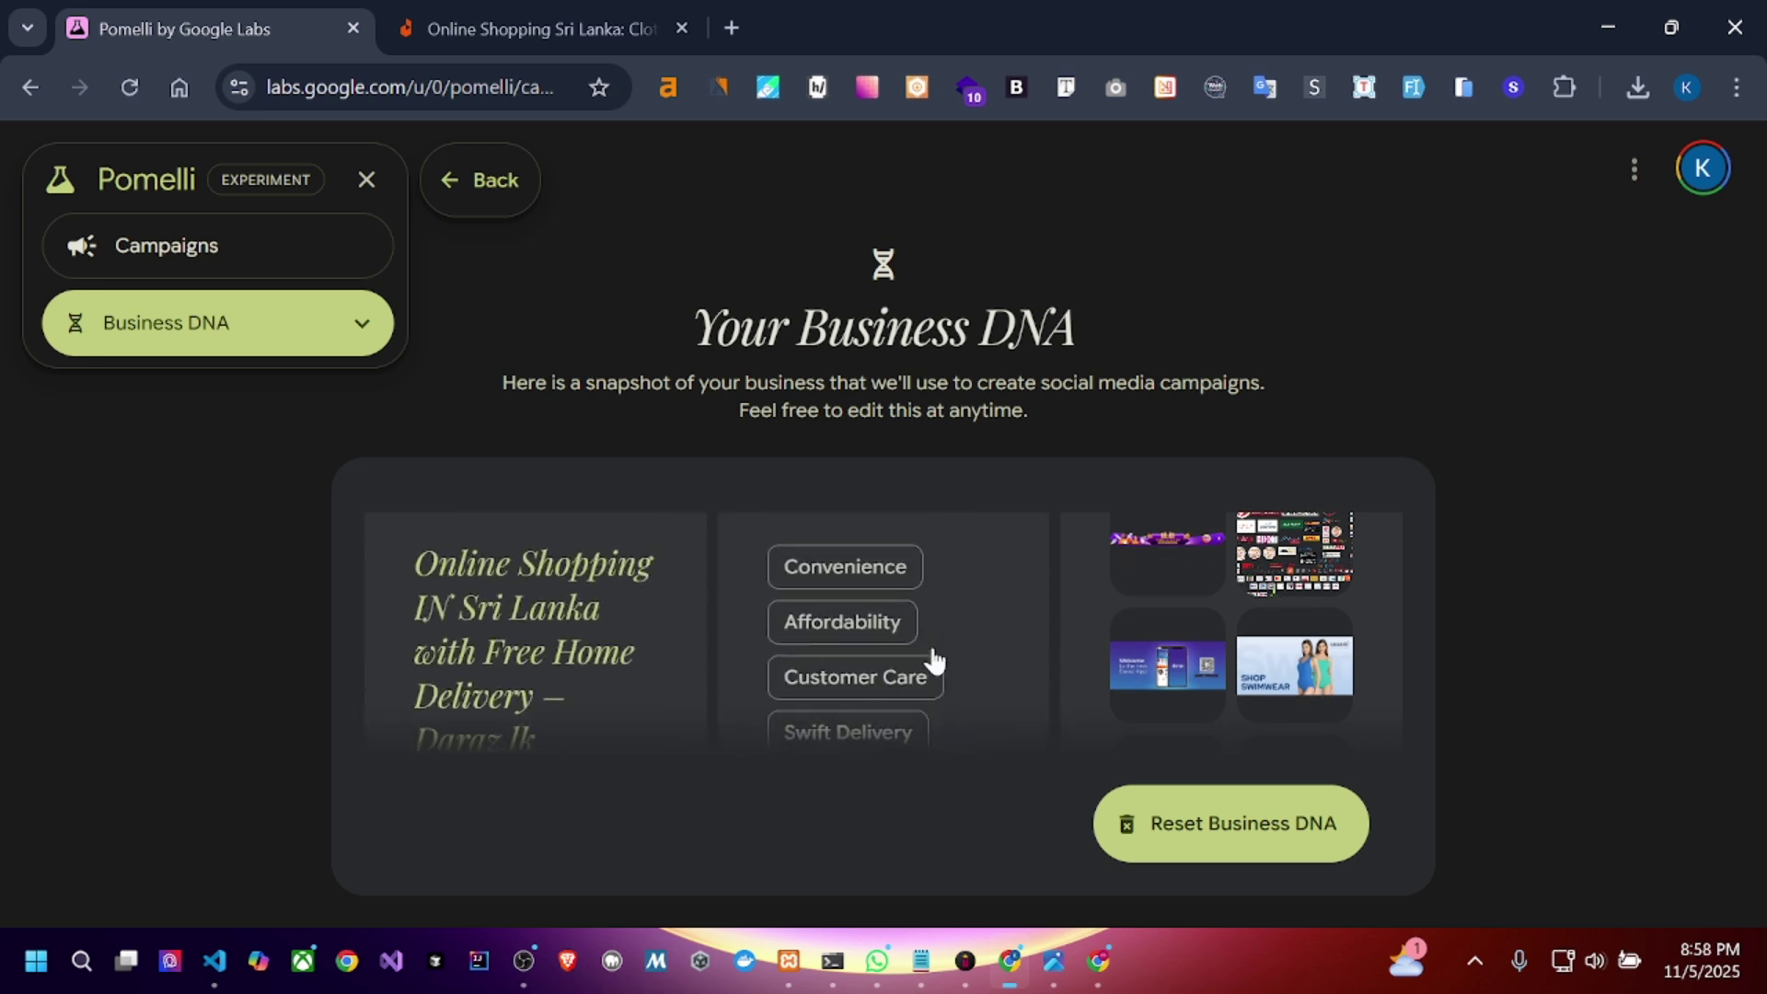
- Open the Campaigns page and review the campaign suggestions based on the Business DNA
click(269, 273)
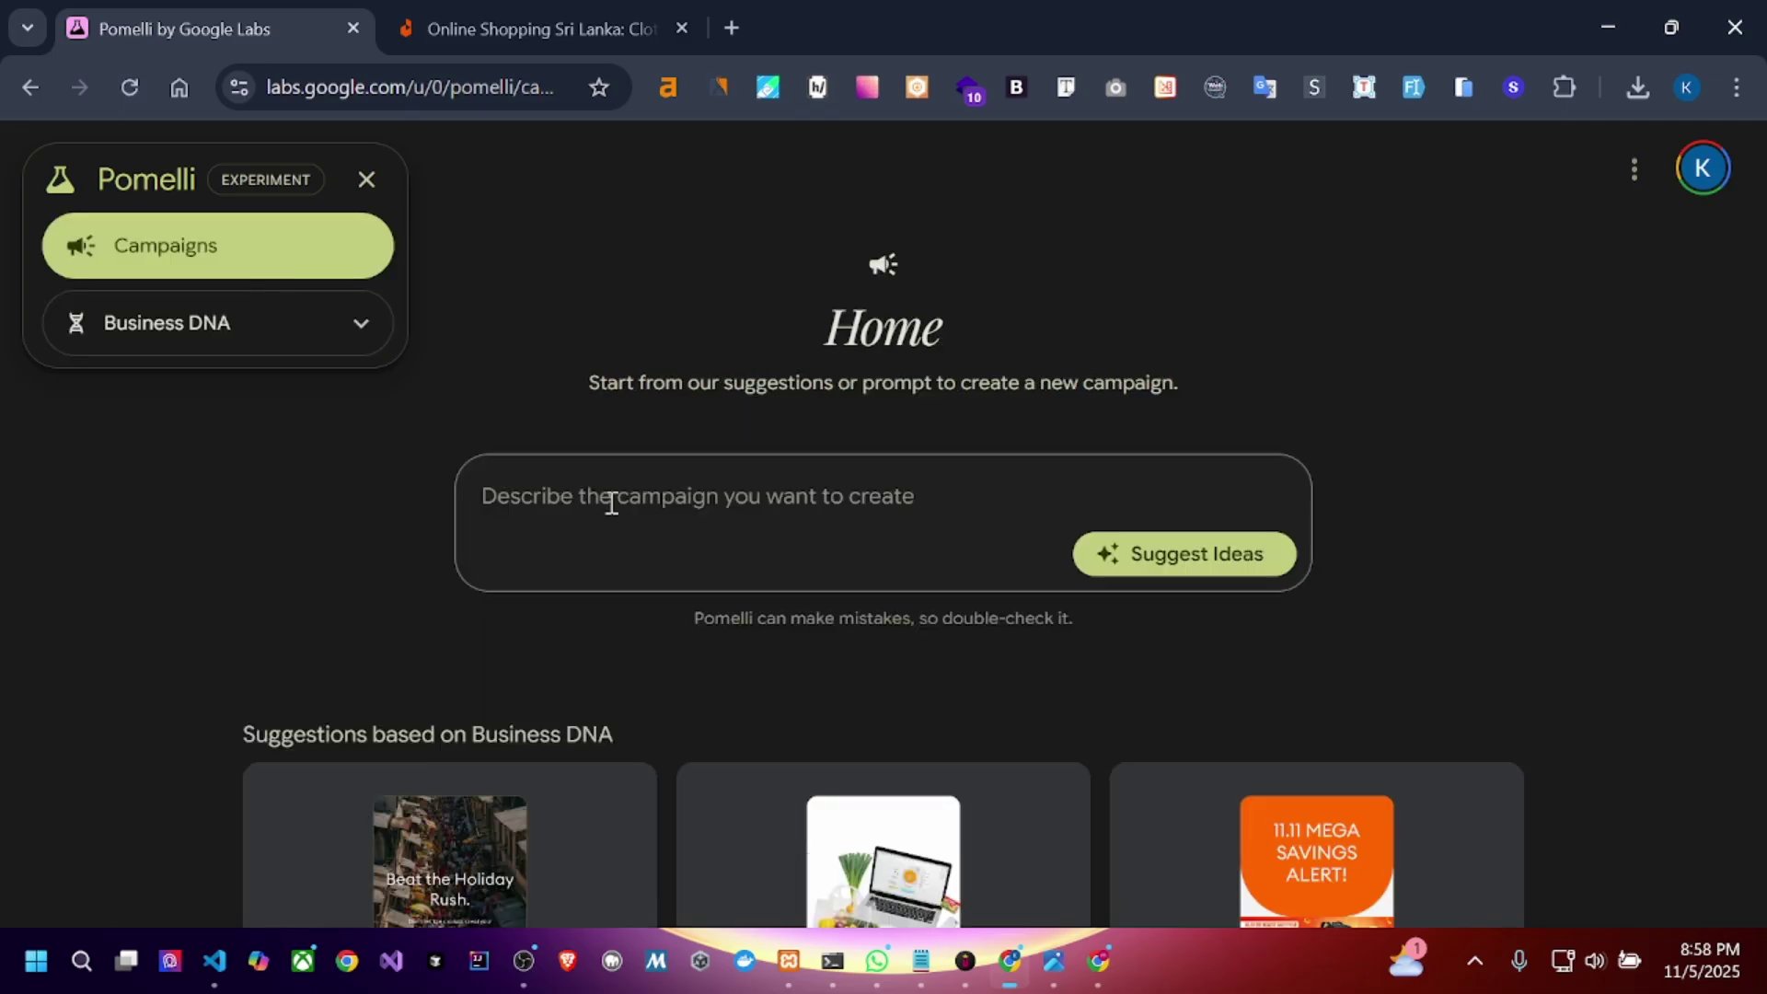
scroll(620, 503, down, 3)
mouse_move(517, 584)
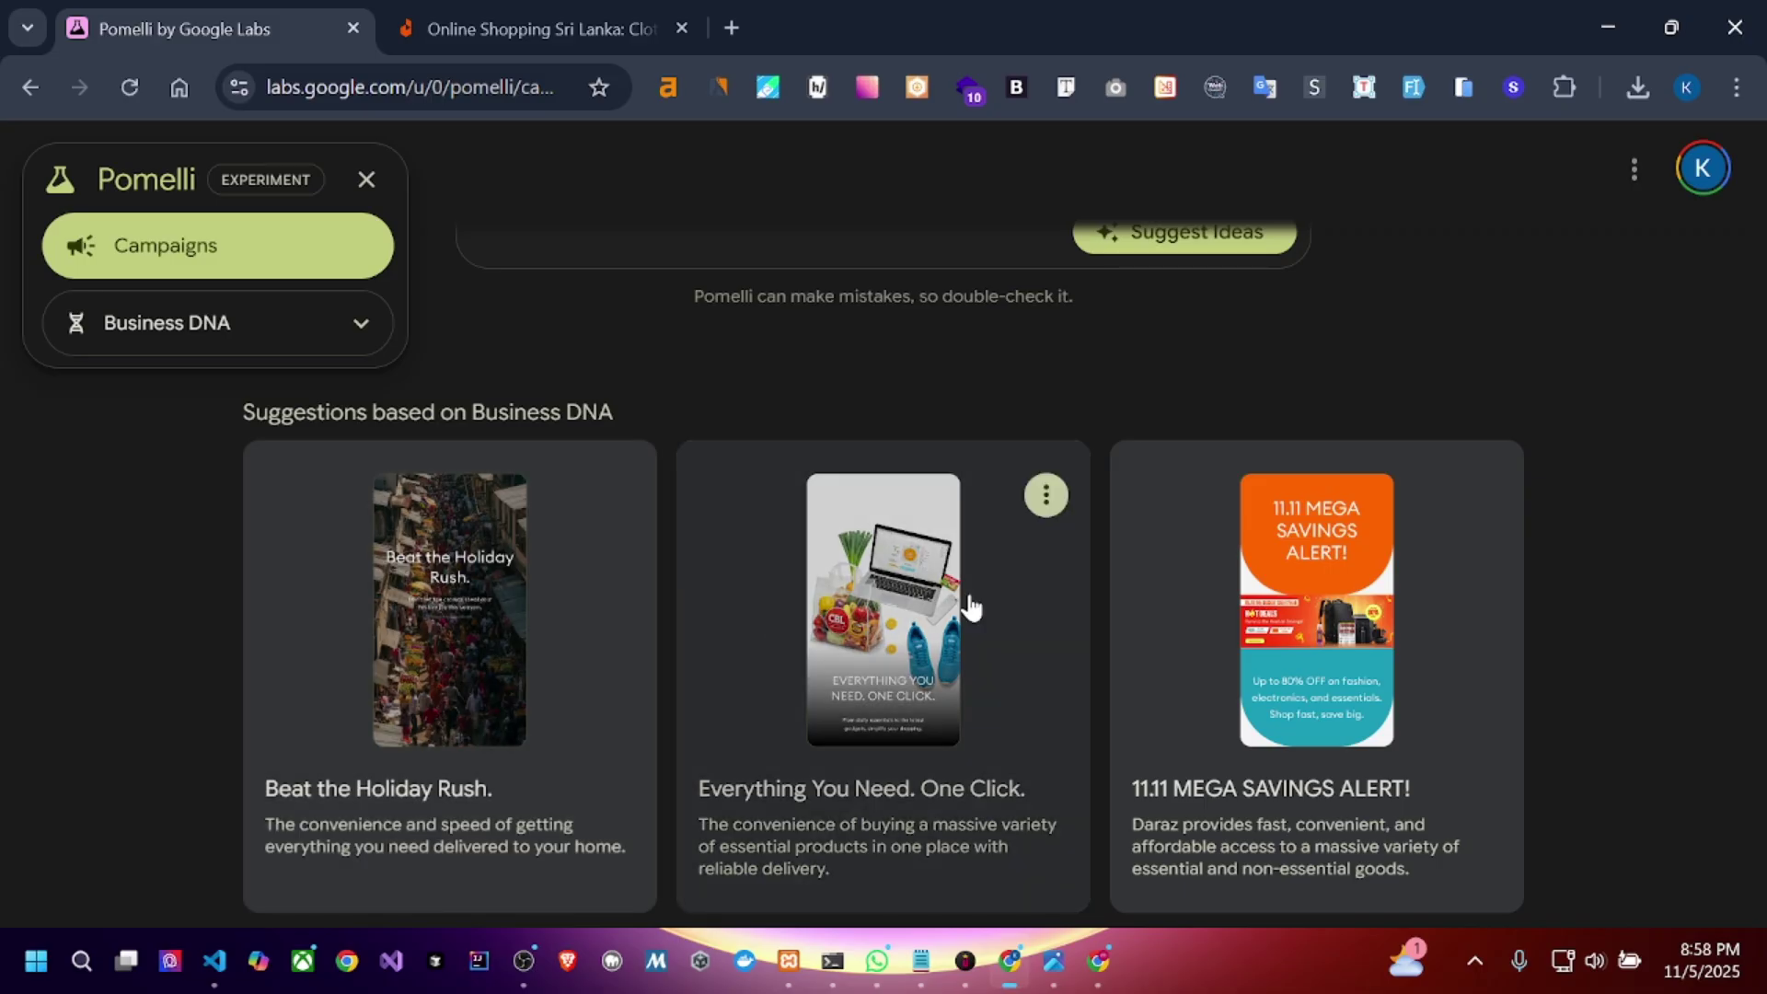
scroll(804, 722, down, 1)
mouse_move(1113, 678)
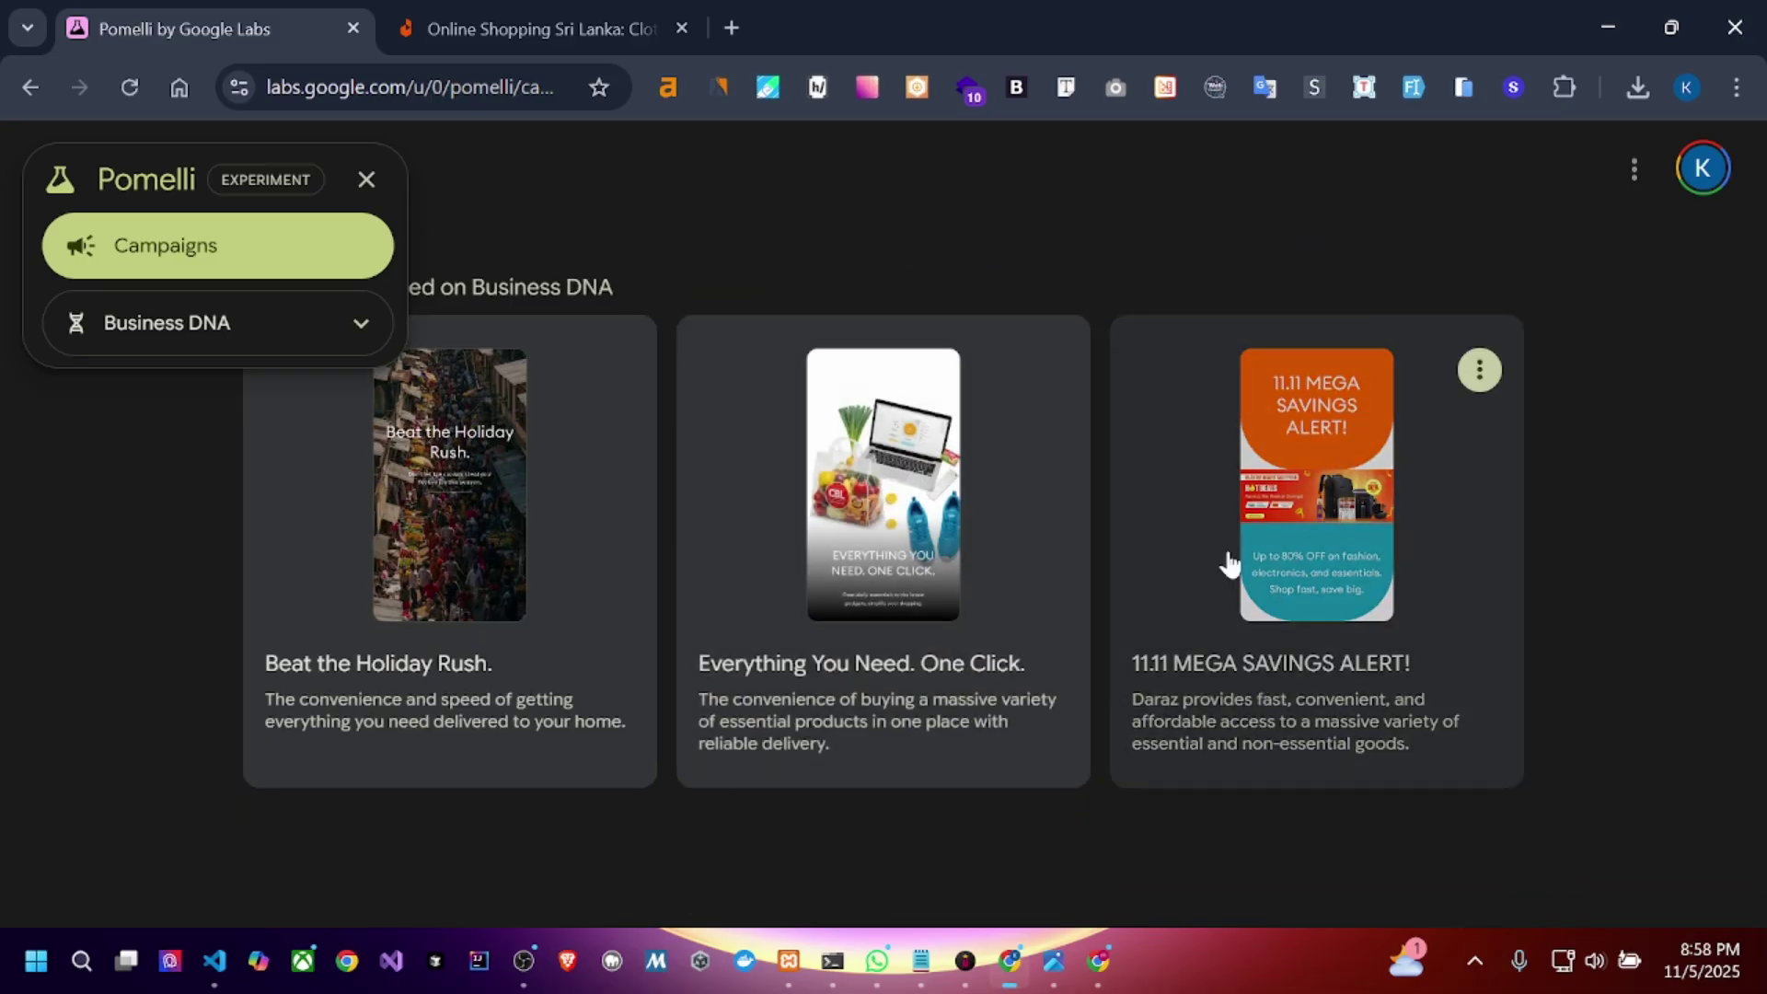
- Open the "11.11 MEGA SAVINGS ALERT!" campaign suggestion and look through its creatives
click(1329, 523)
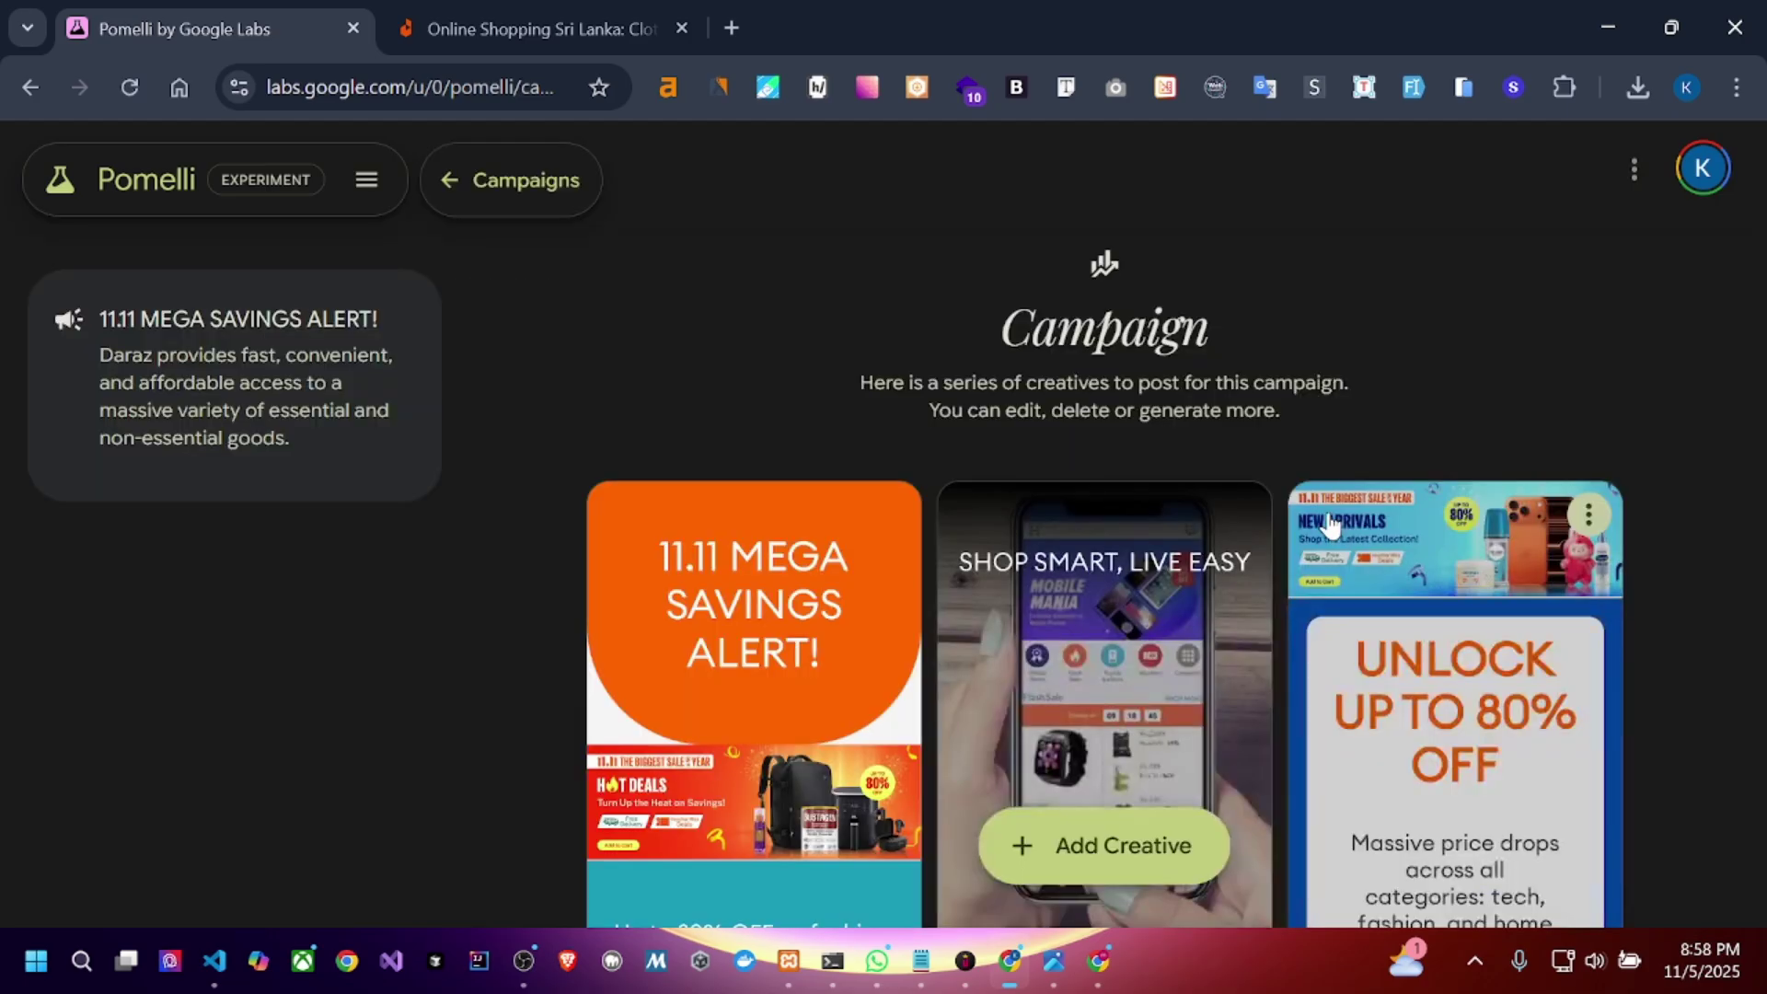
scroll(1057, 672, down, 7)
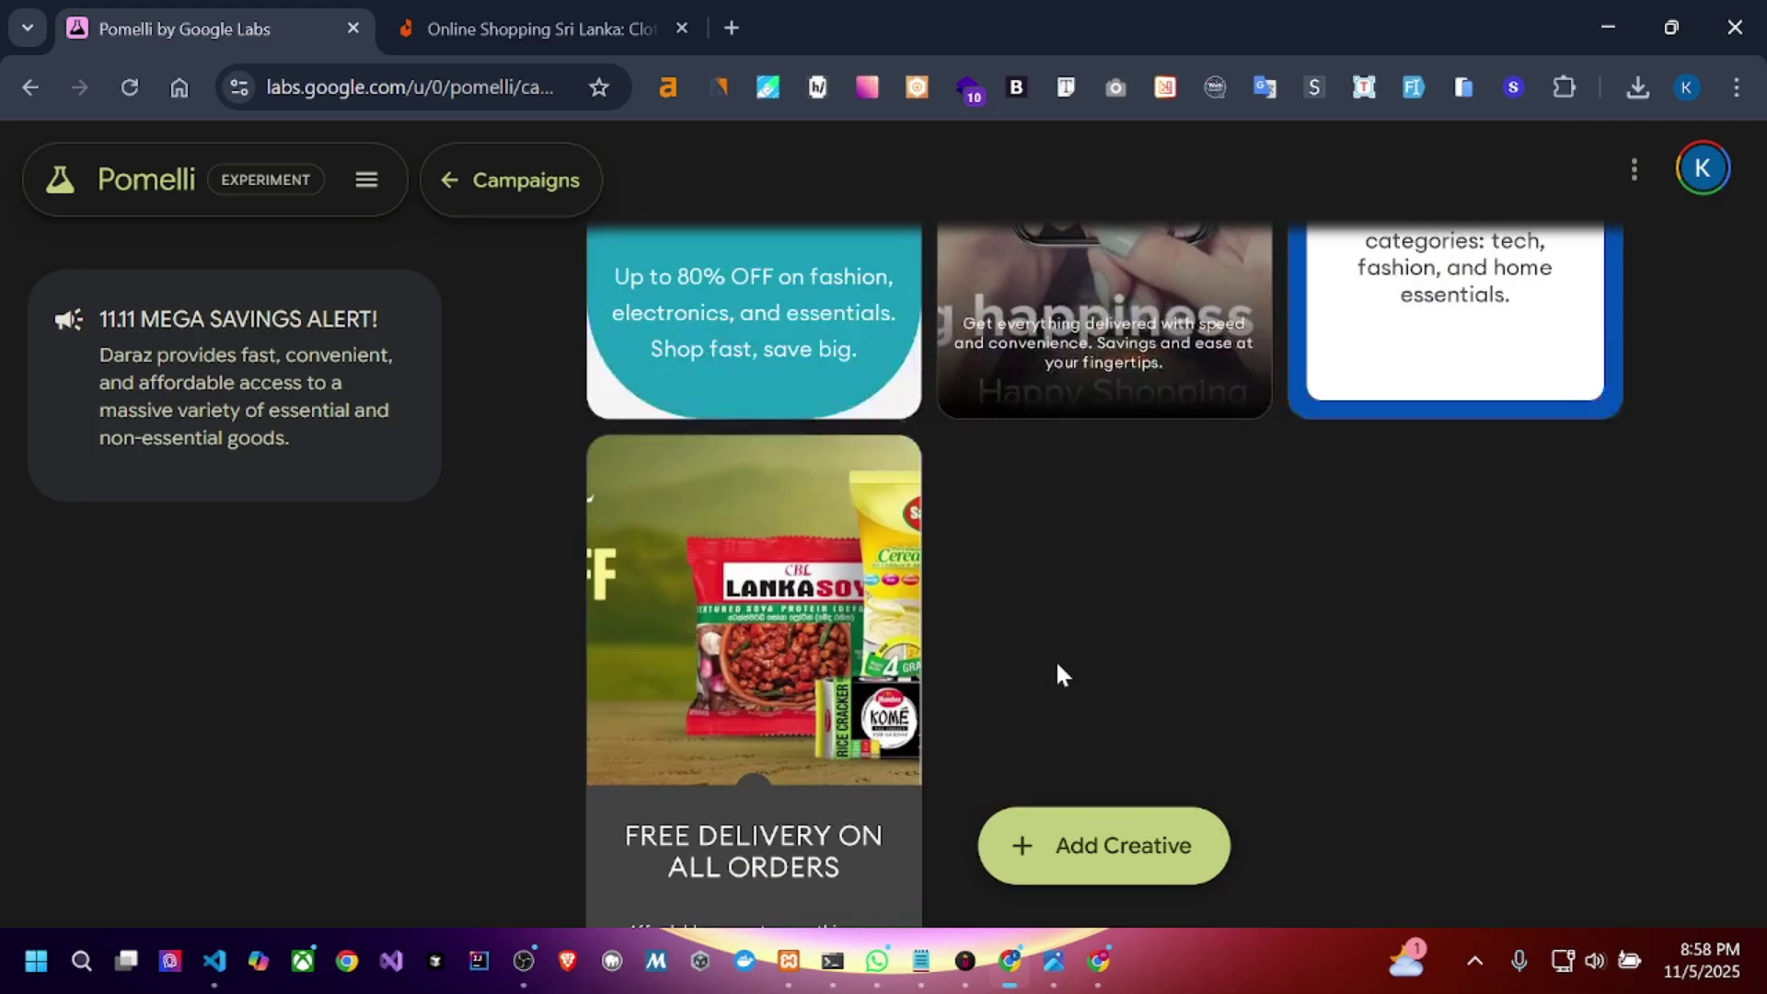
scroll(1057, 675, down, 3)
scroll(1057, 675, up, 8)
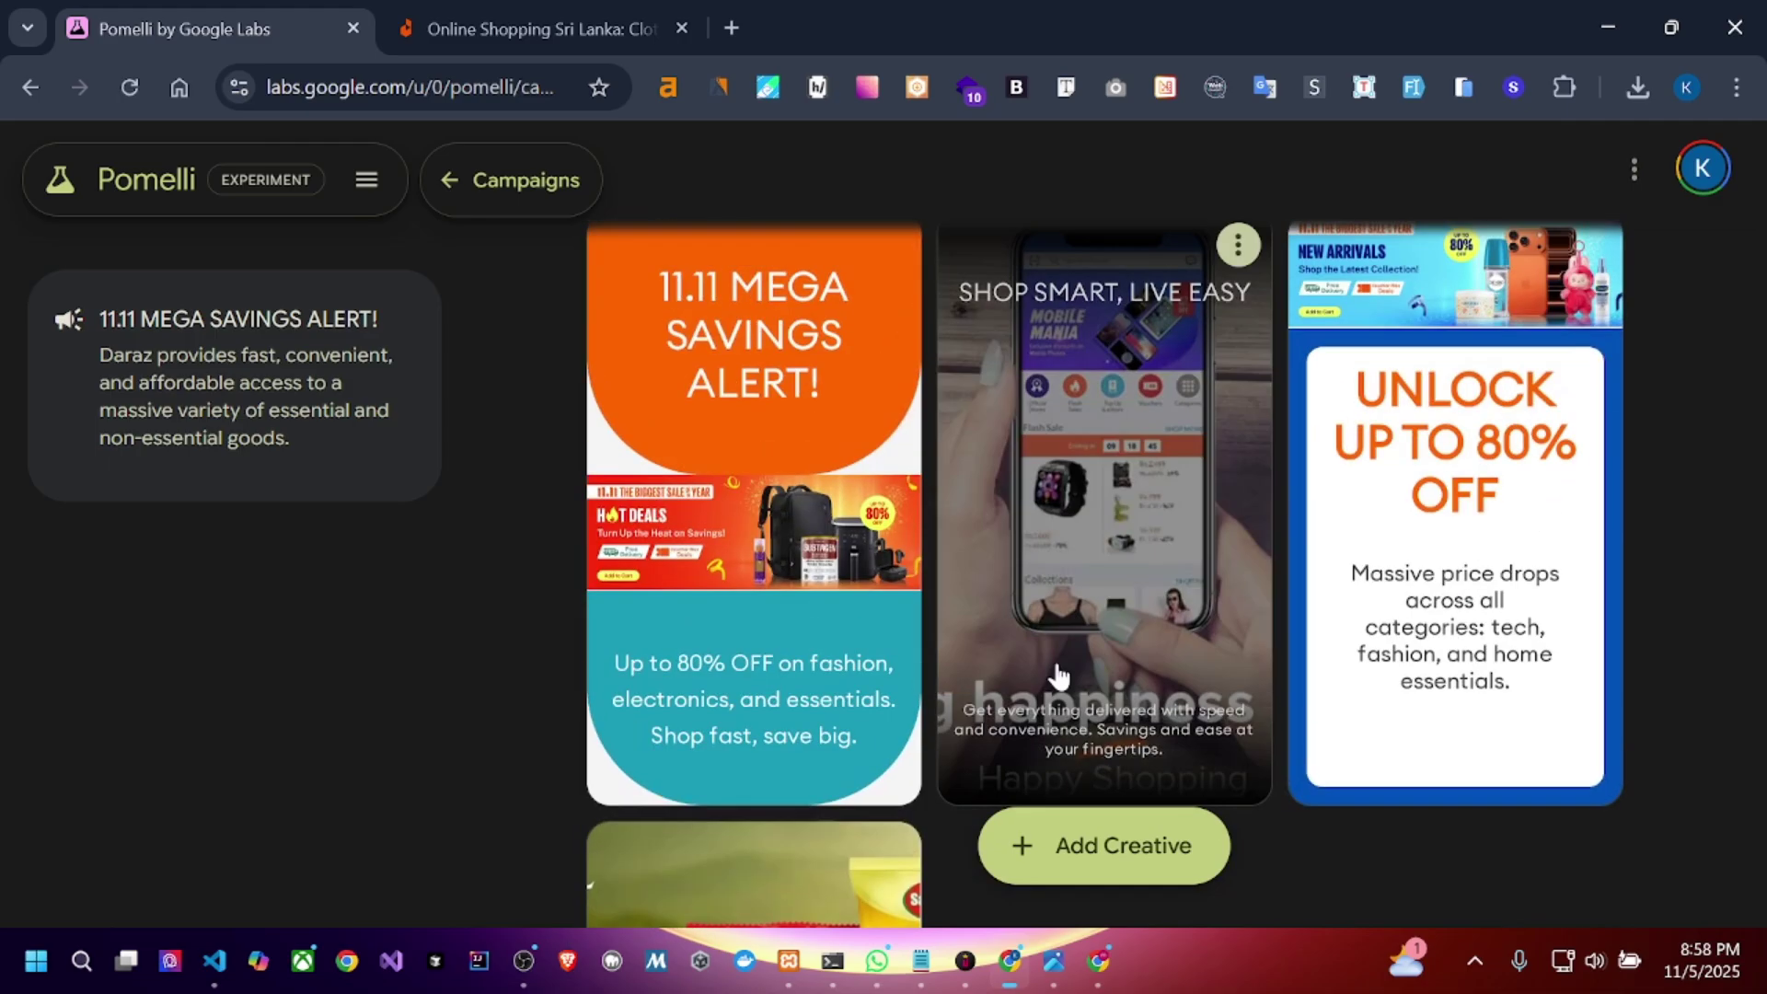
scroll(1131, 644, up, 3)
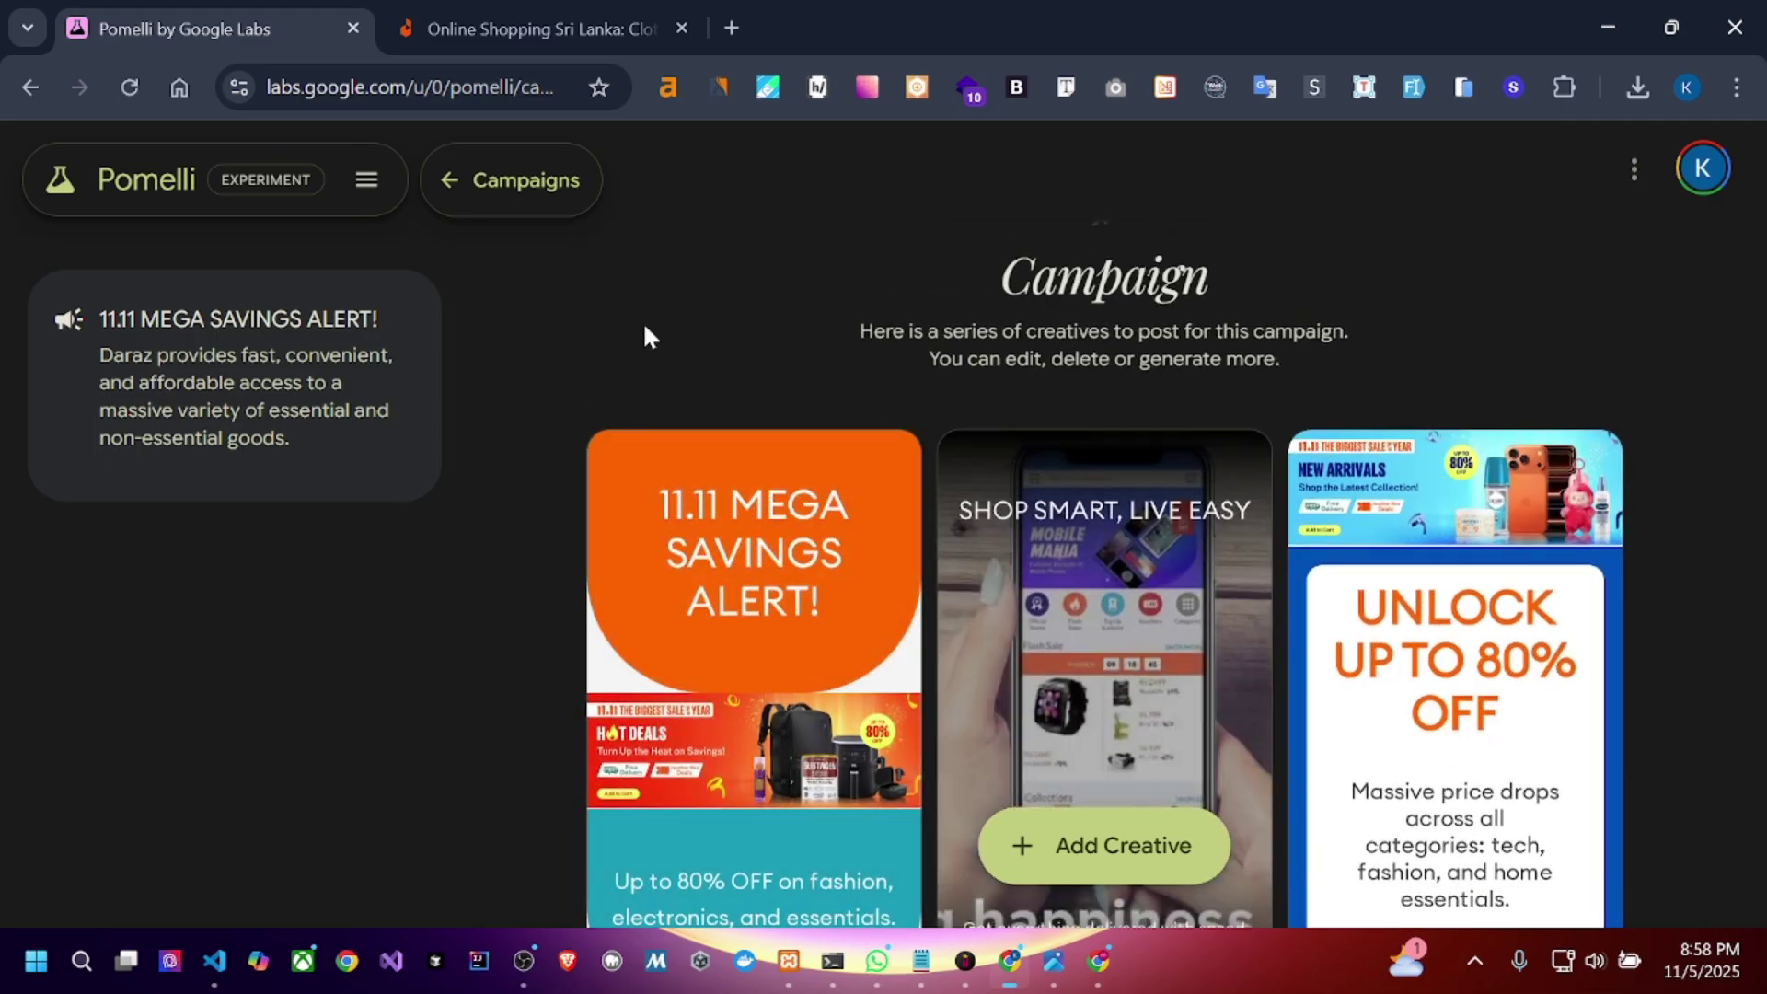
scroll(829, 631, down, 2)
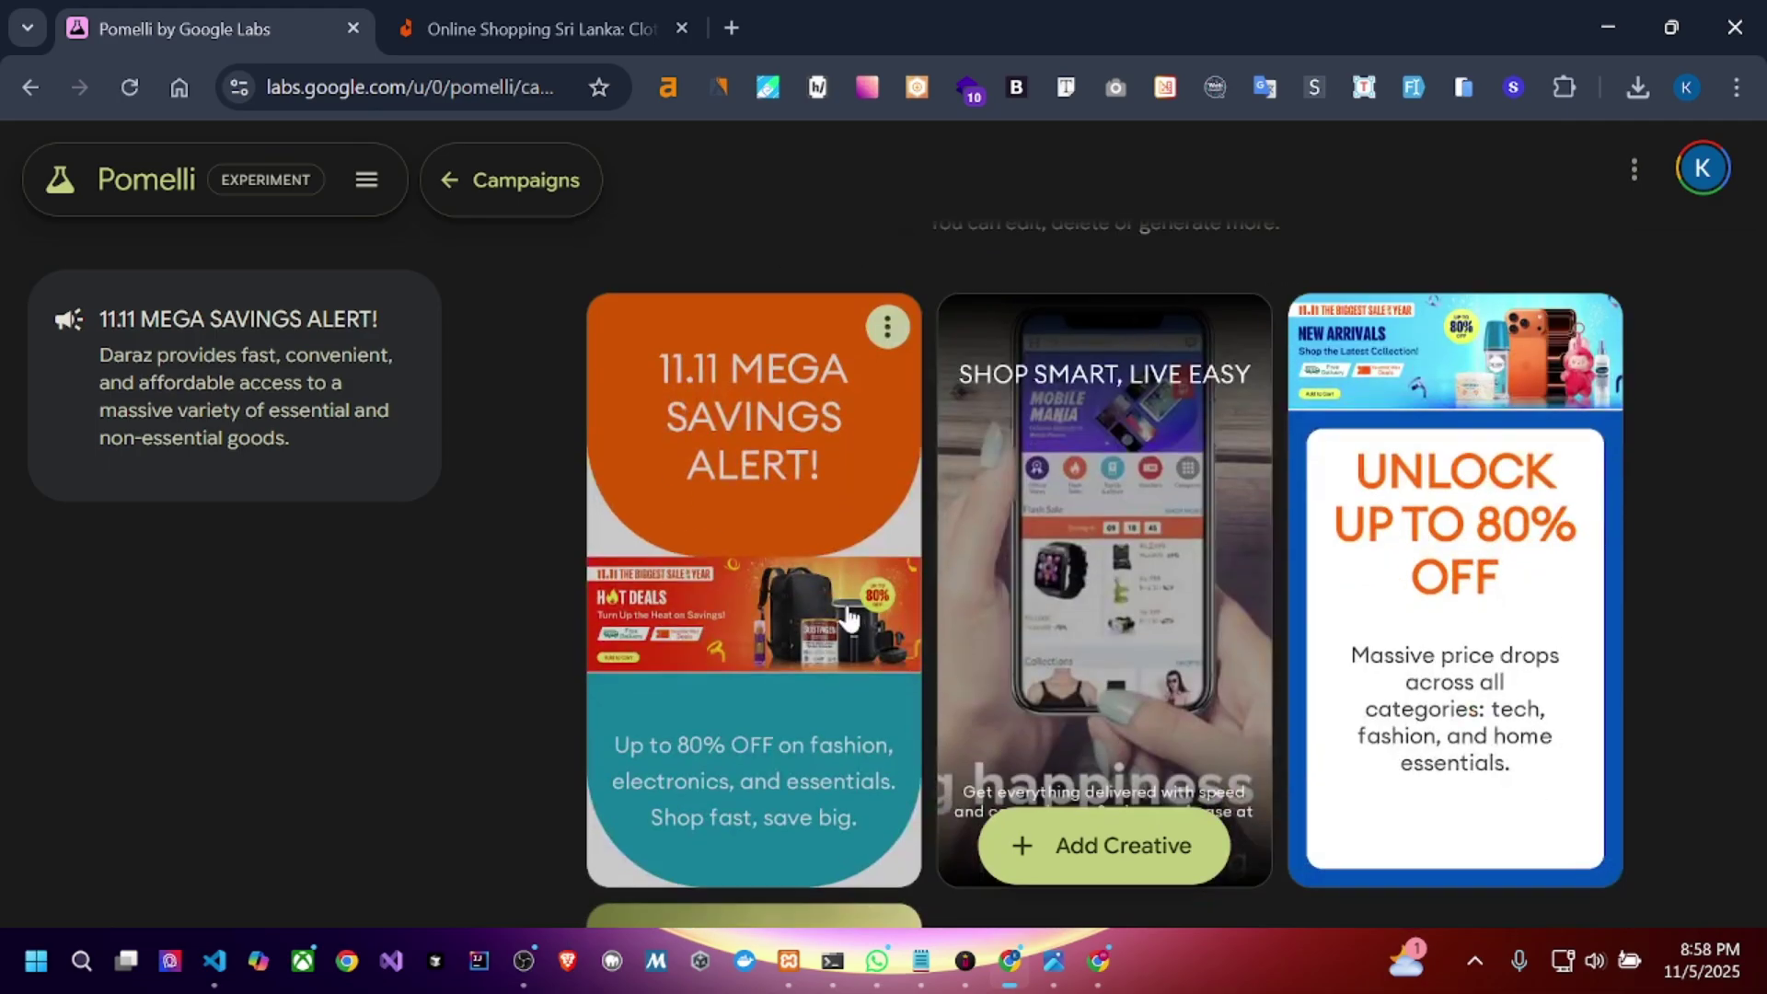
- Open the "11.11 MEGA SAVINGS ALERT!" creative and examine its design and the image, header, description and call-to-action settings
click(707, 648)
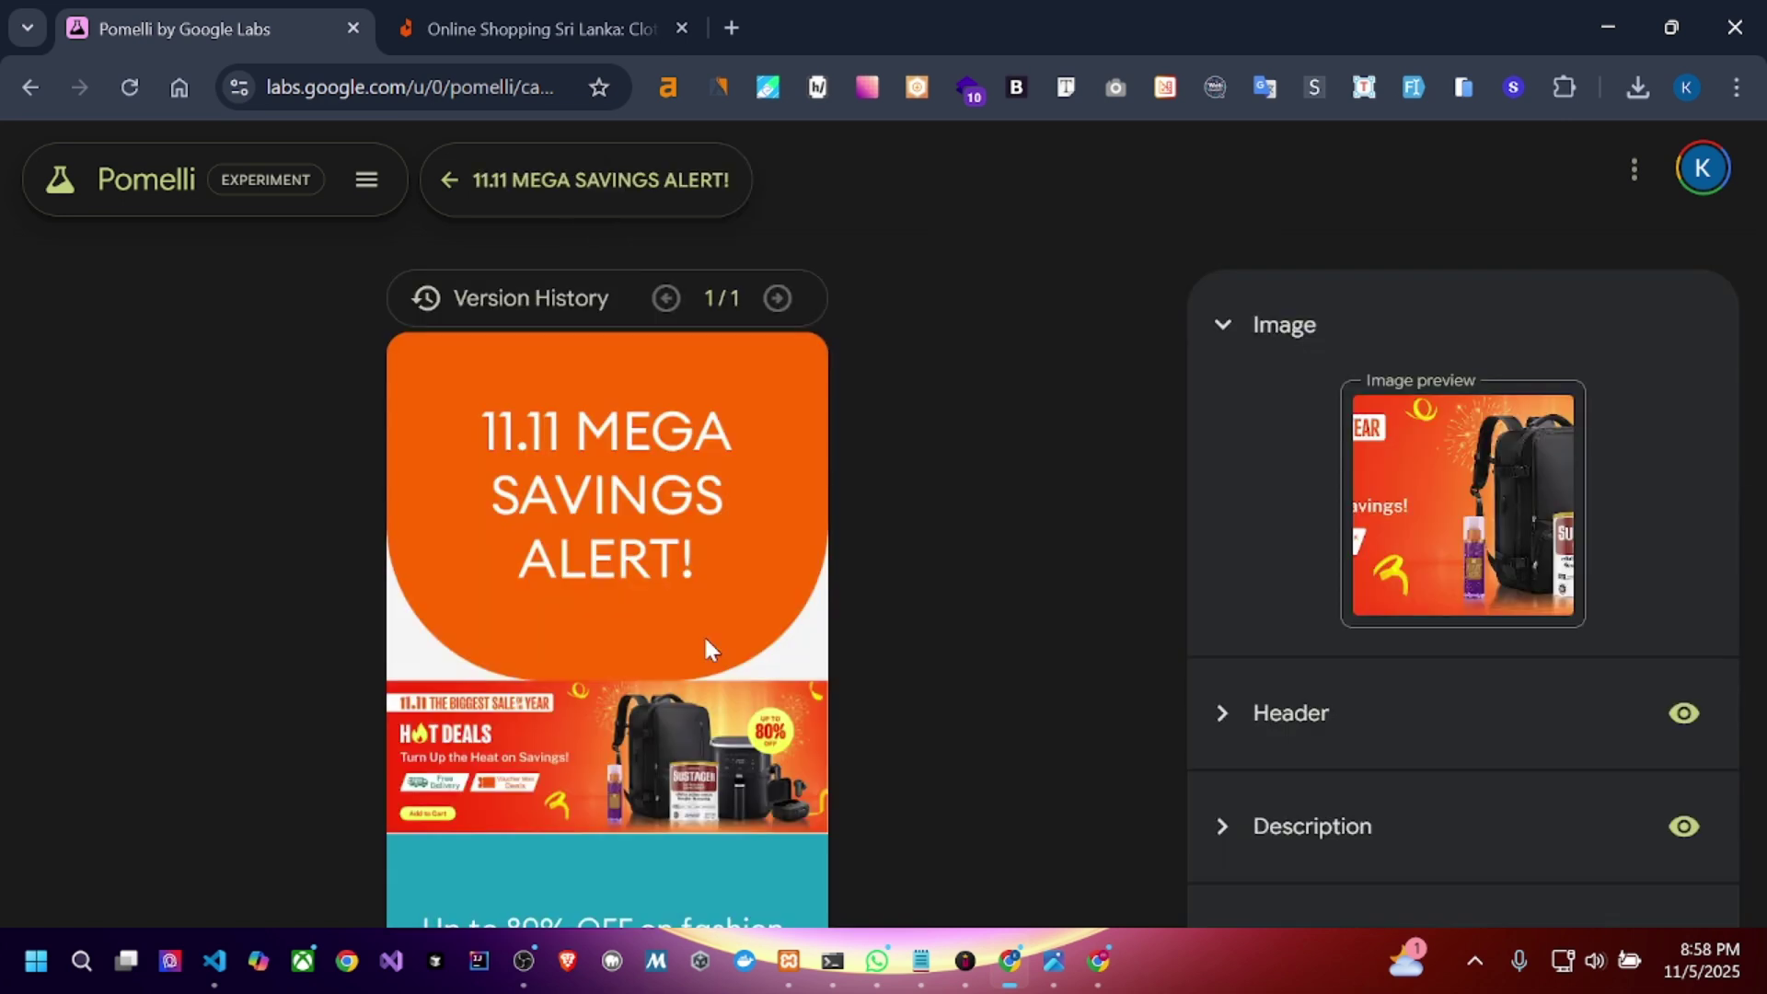
scroll(1027, 513, down, 3)
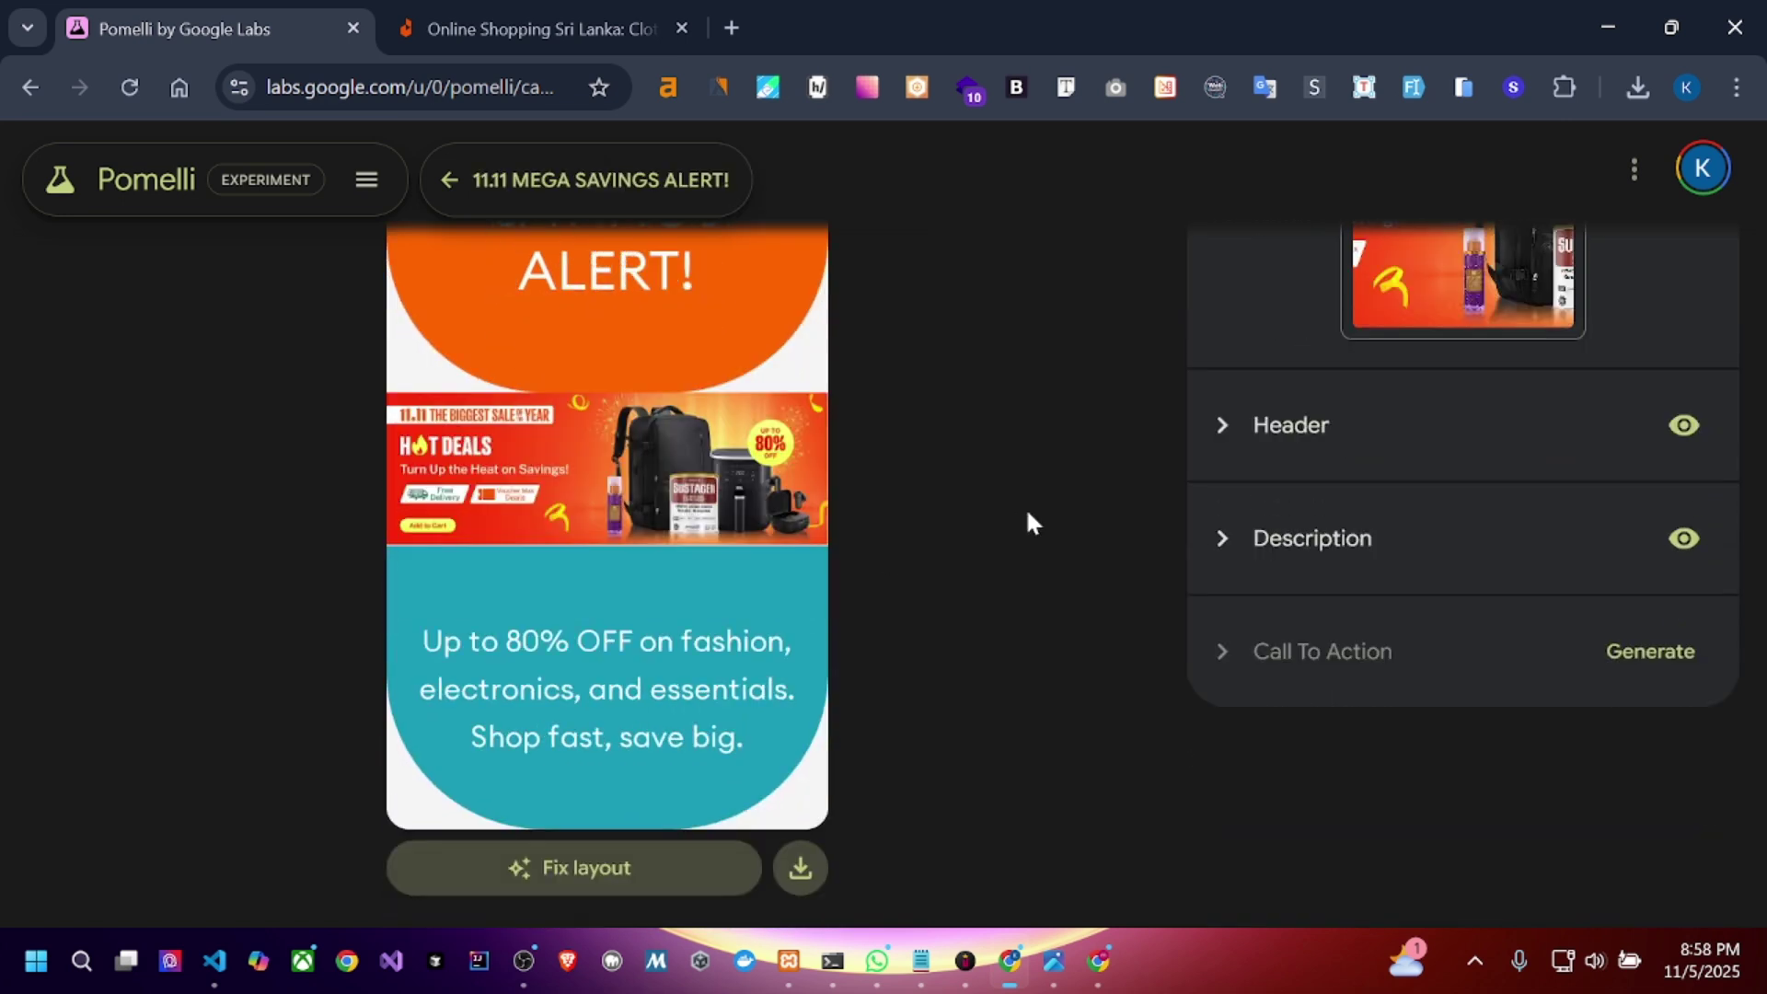
scroll(1027, 513, up, 2)
scroll(1027, 513, up, 1)
scroll(1027, 513, down, 3)
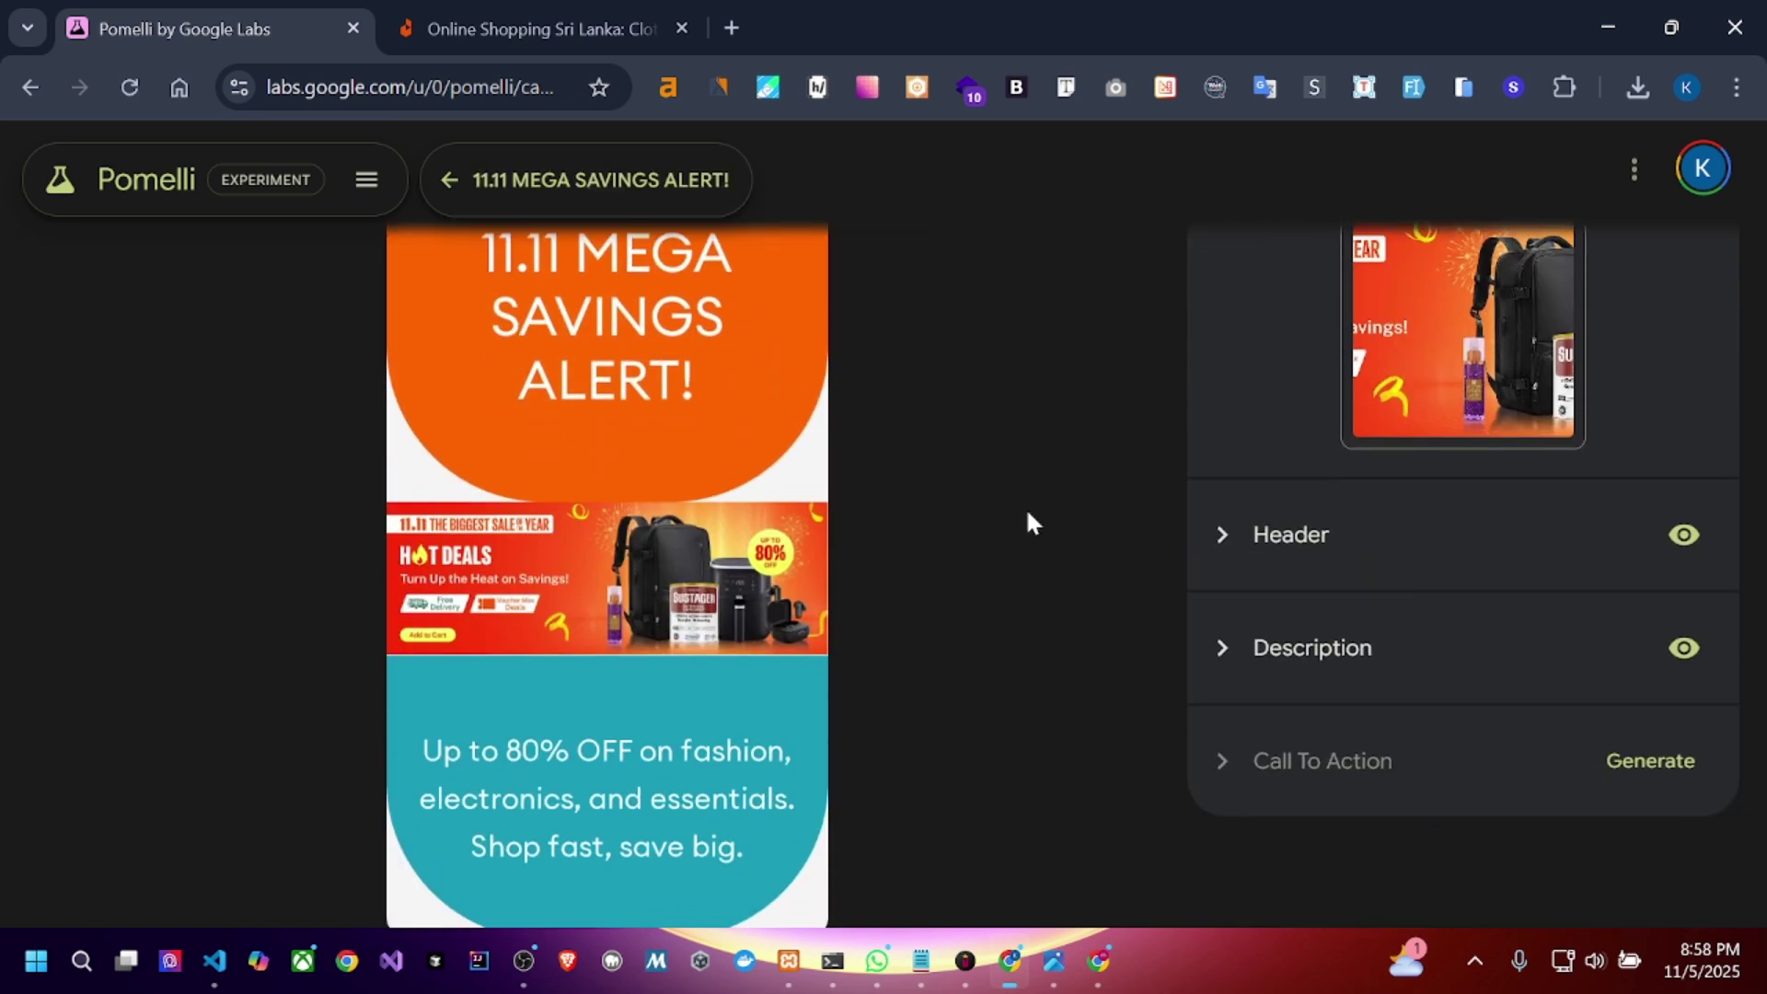
scroll(1027, 516, down, 1)
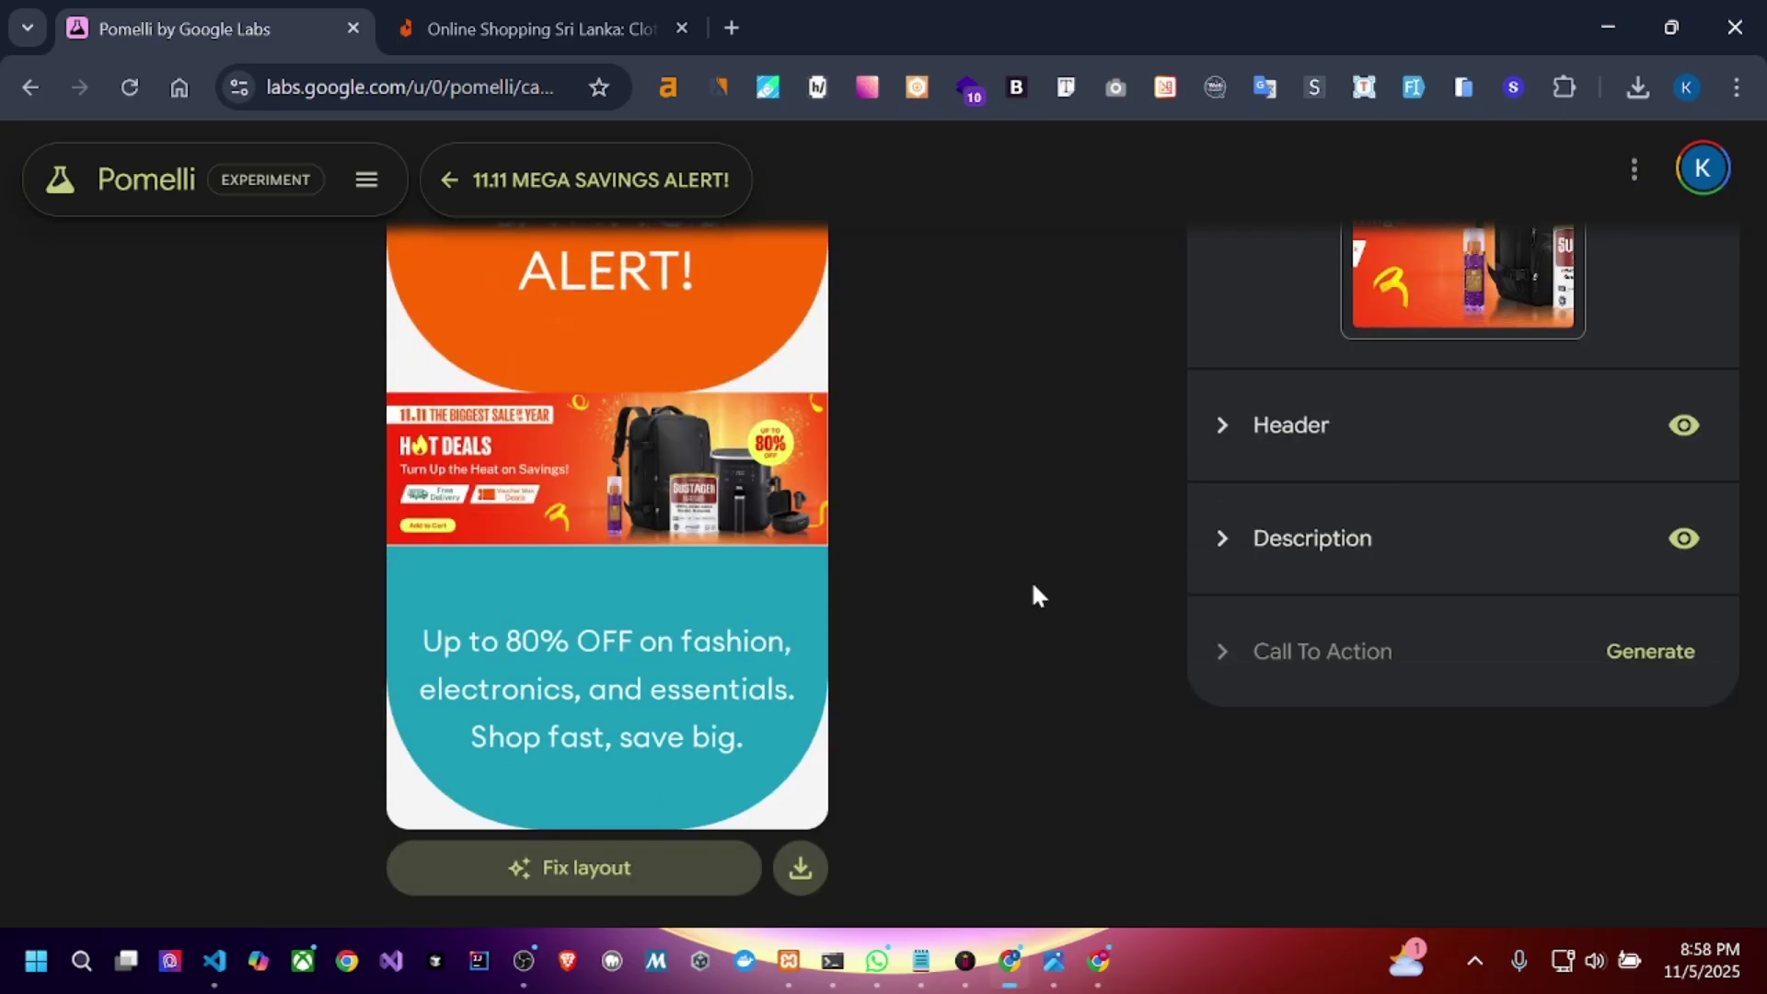
scroll(1031, 579, up, 2)
scroll(1031, 580, up, 2)
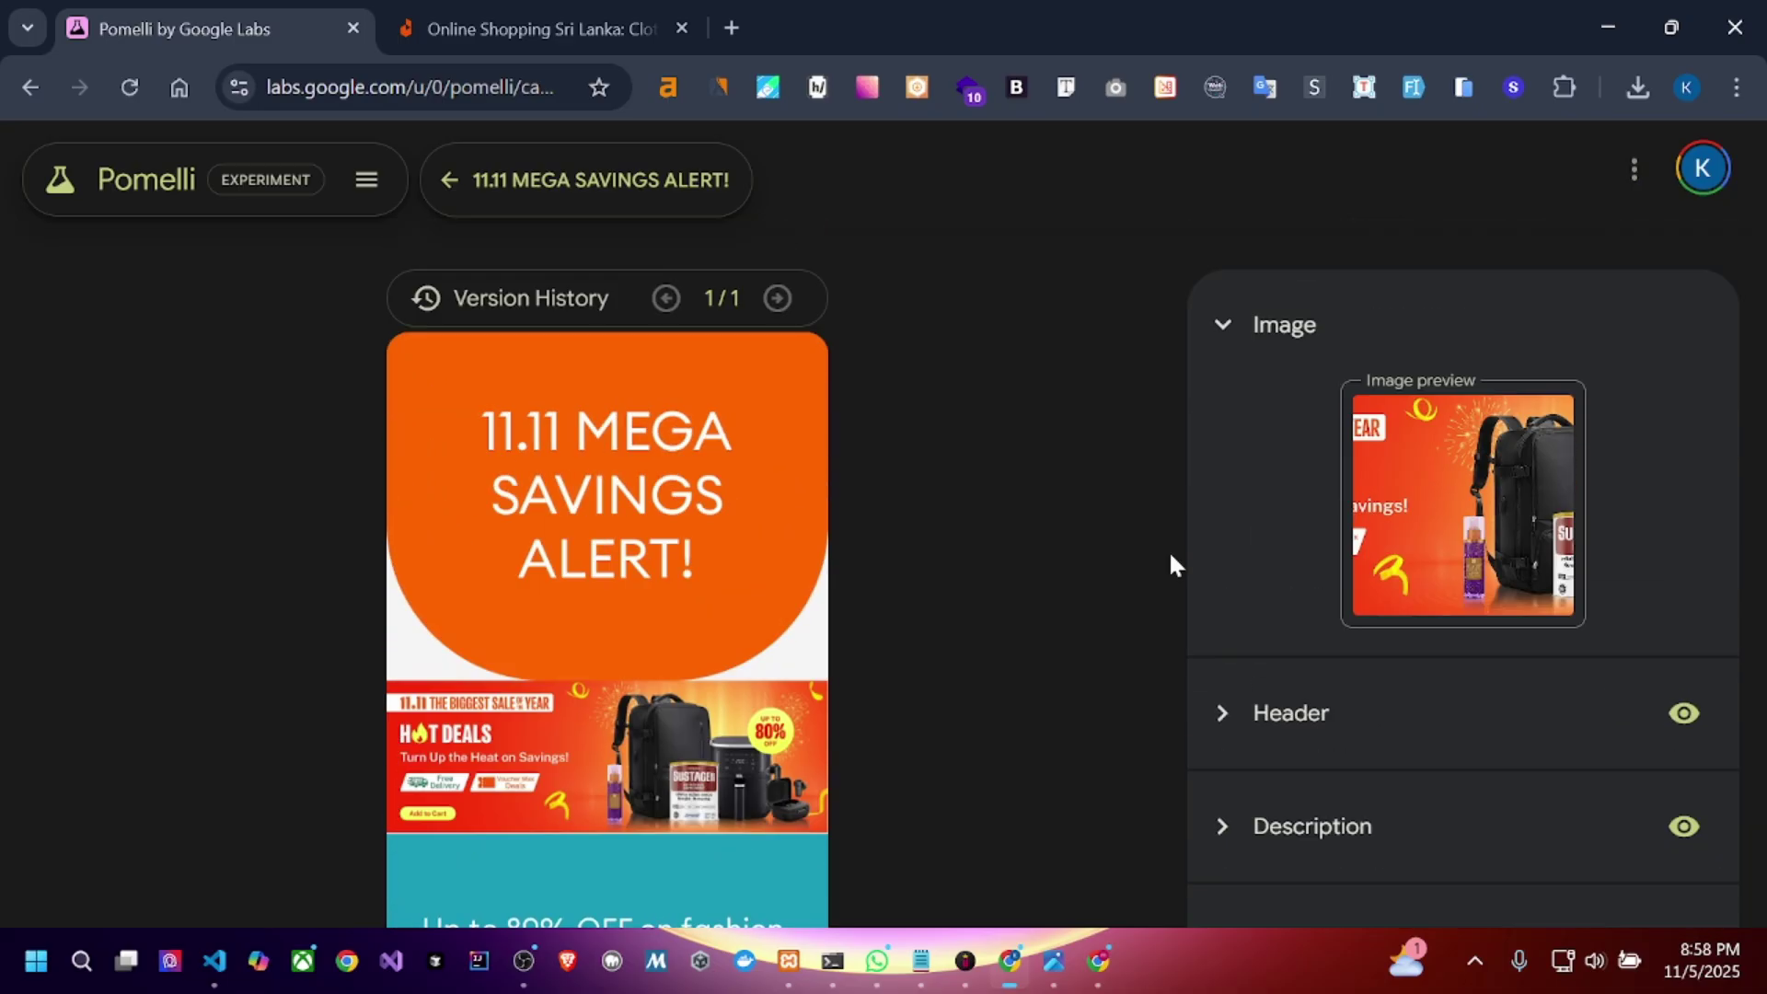
mouse_move(1441, 437)
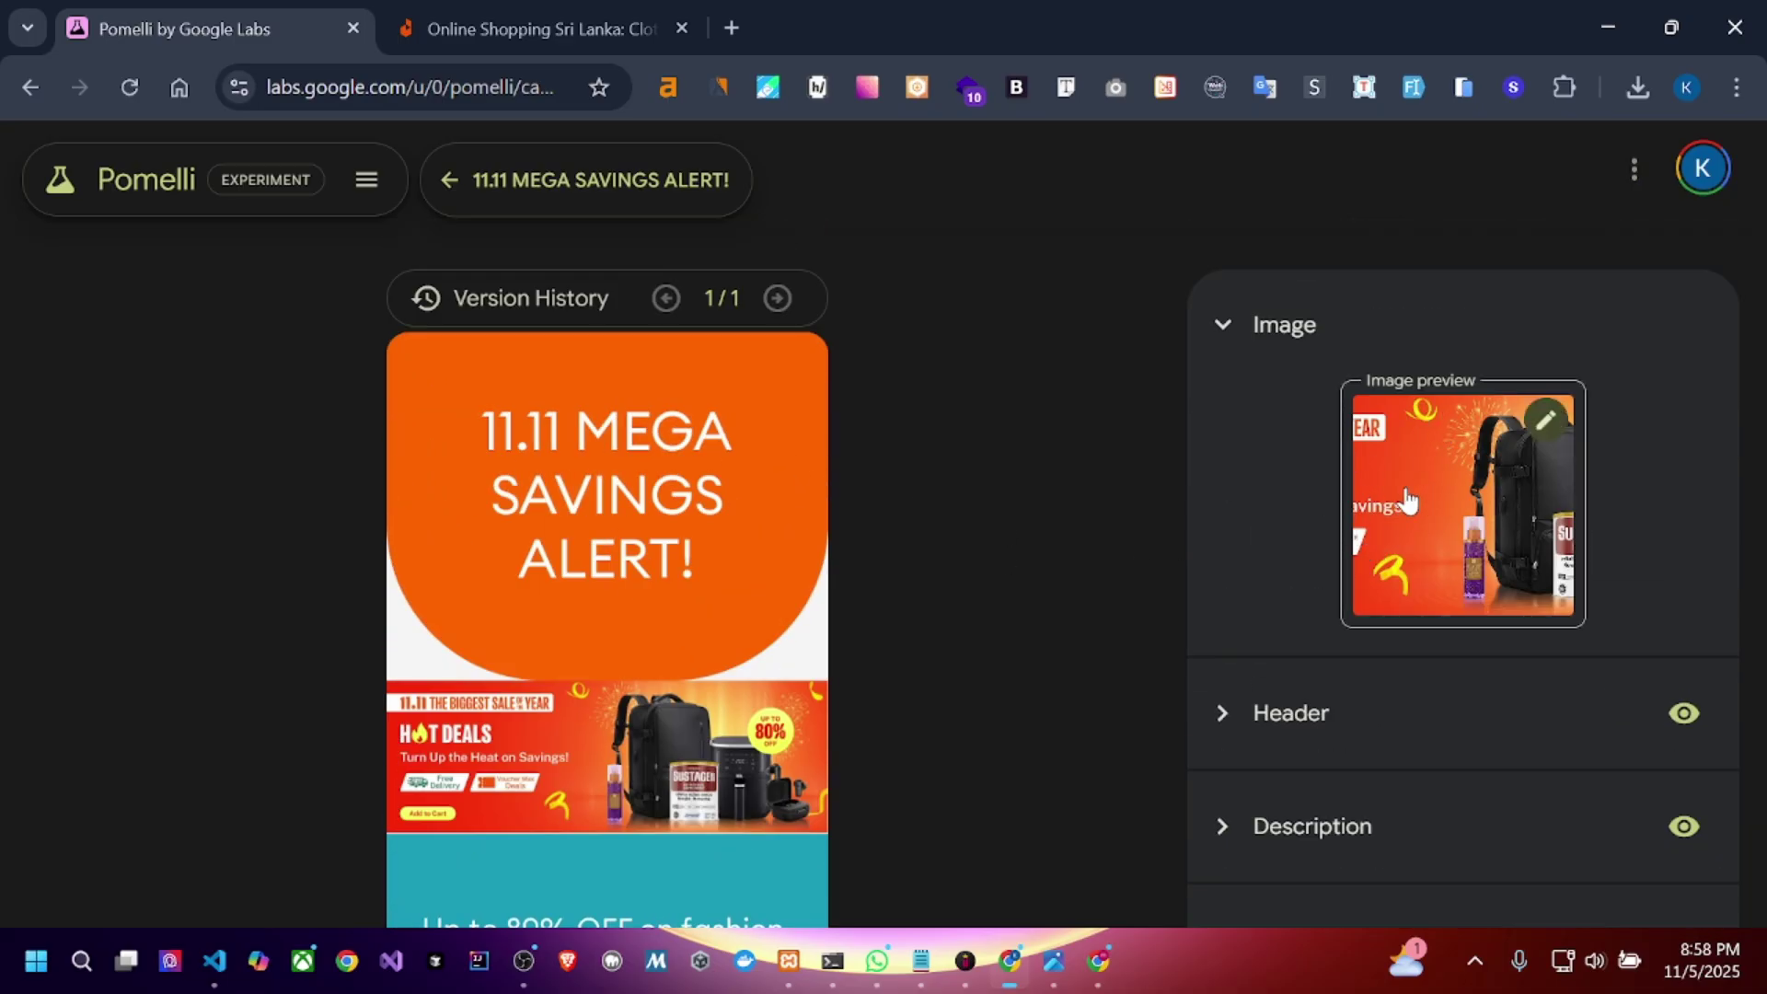
- Open the image editor for the creative's picture, review the source image, background edit and preview options, and close it without applying anything
click(1547, 419)
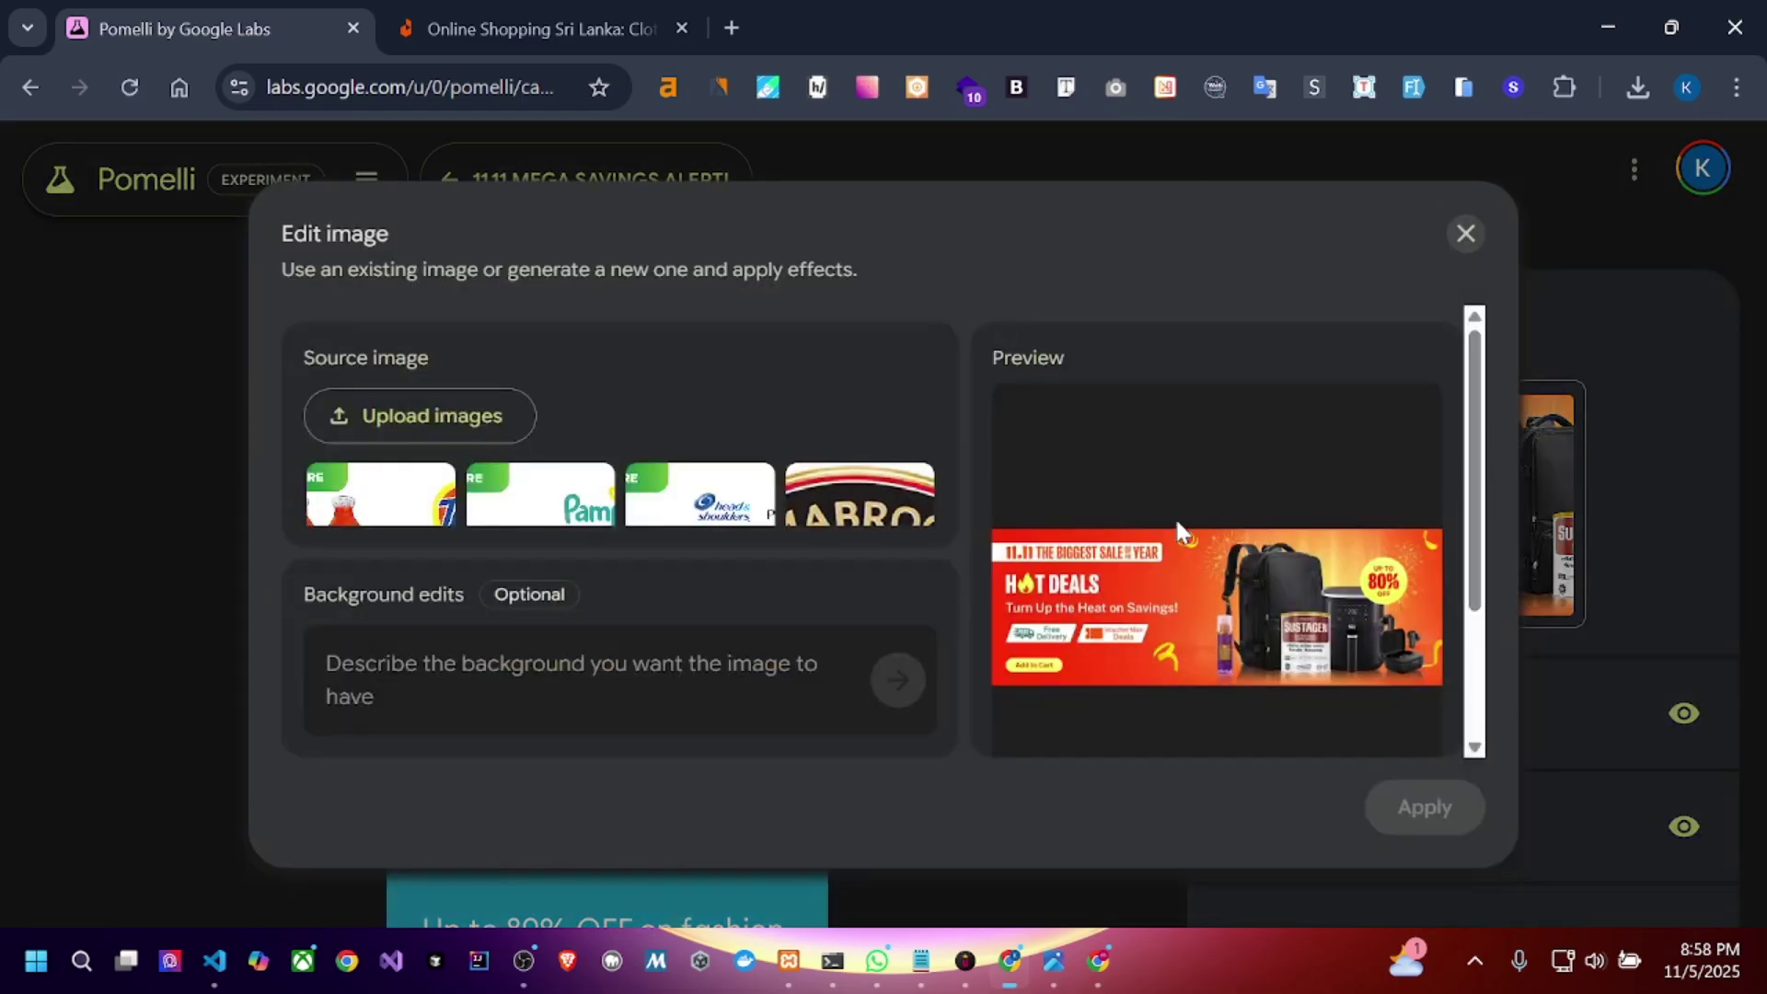
scroll(1175, 517, down, 1)
scroll(1175, 517, up, 1)
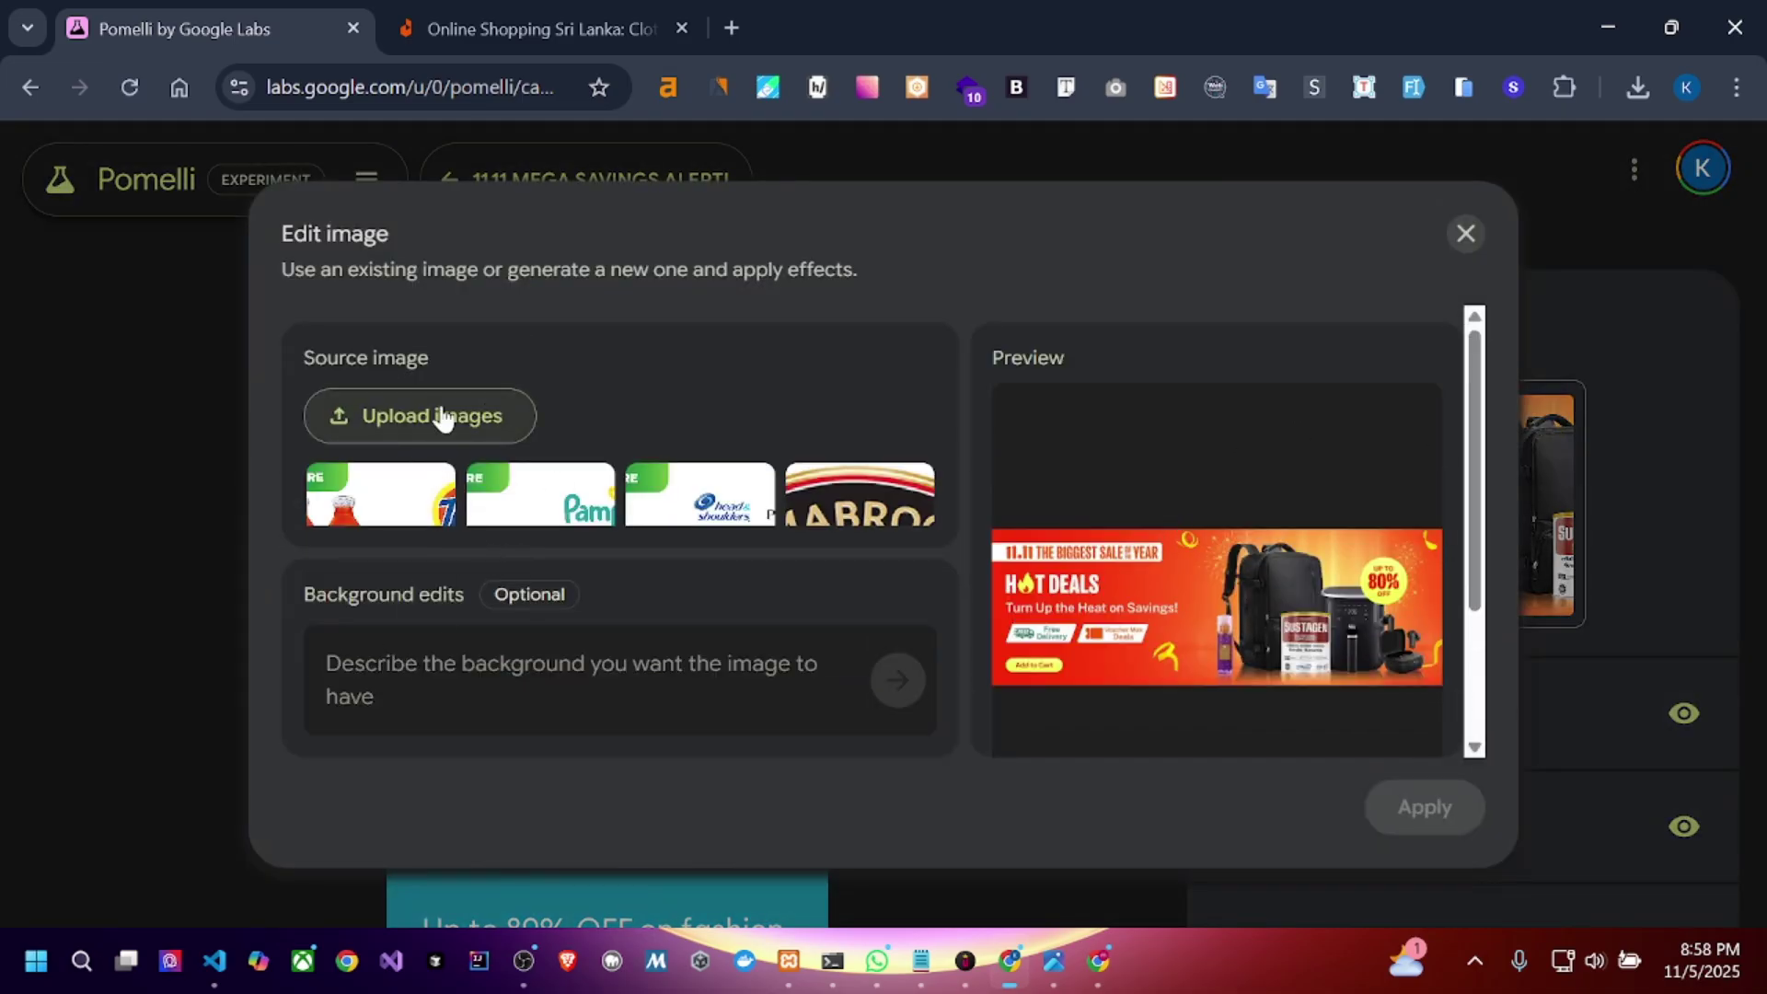
scroll(439, 671, down, 1)
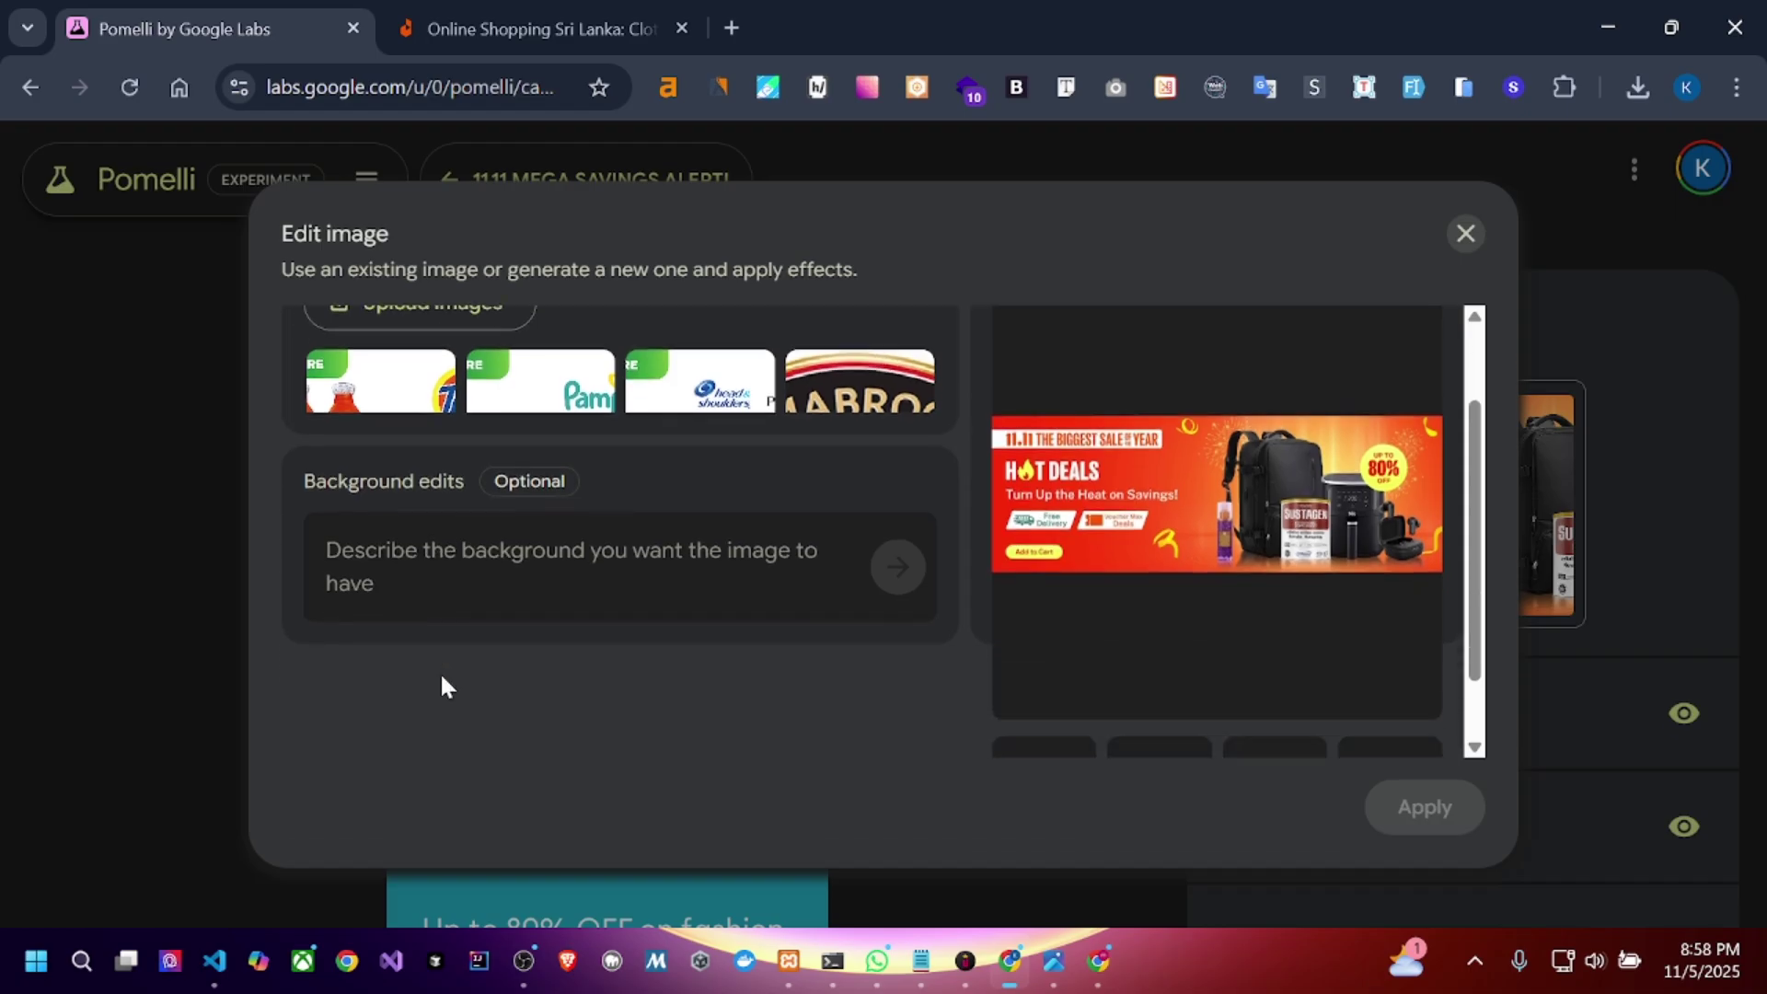
scroll(666, 614, down, 1)
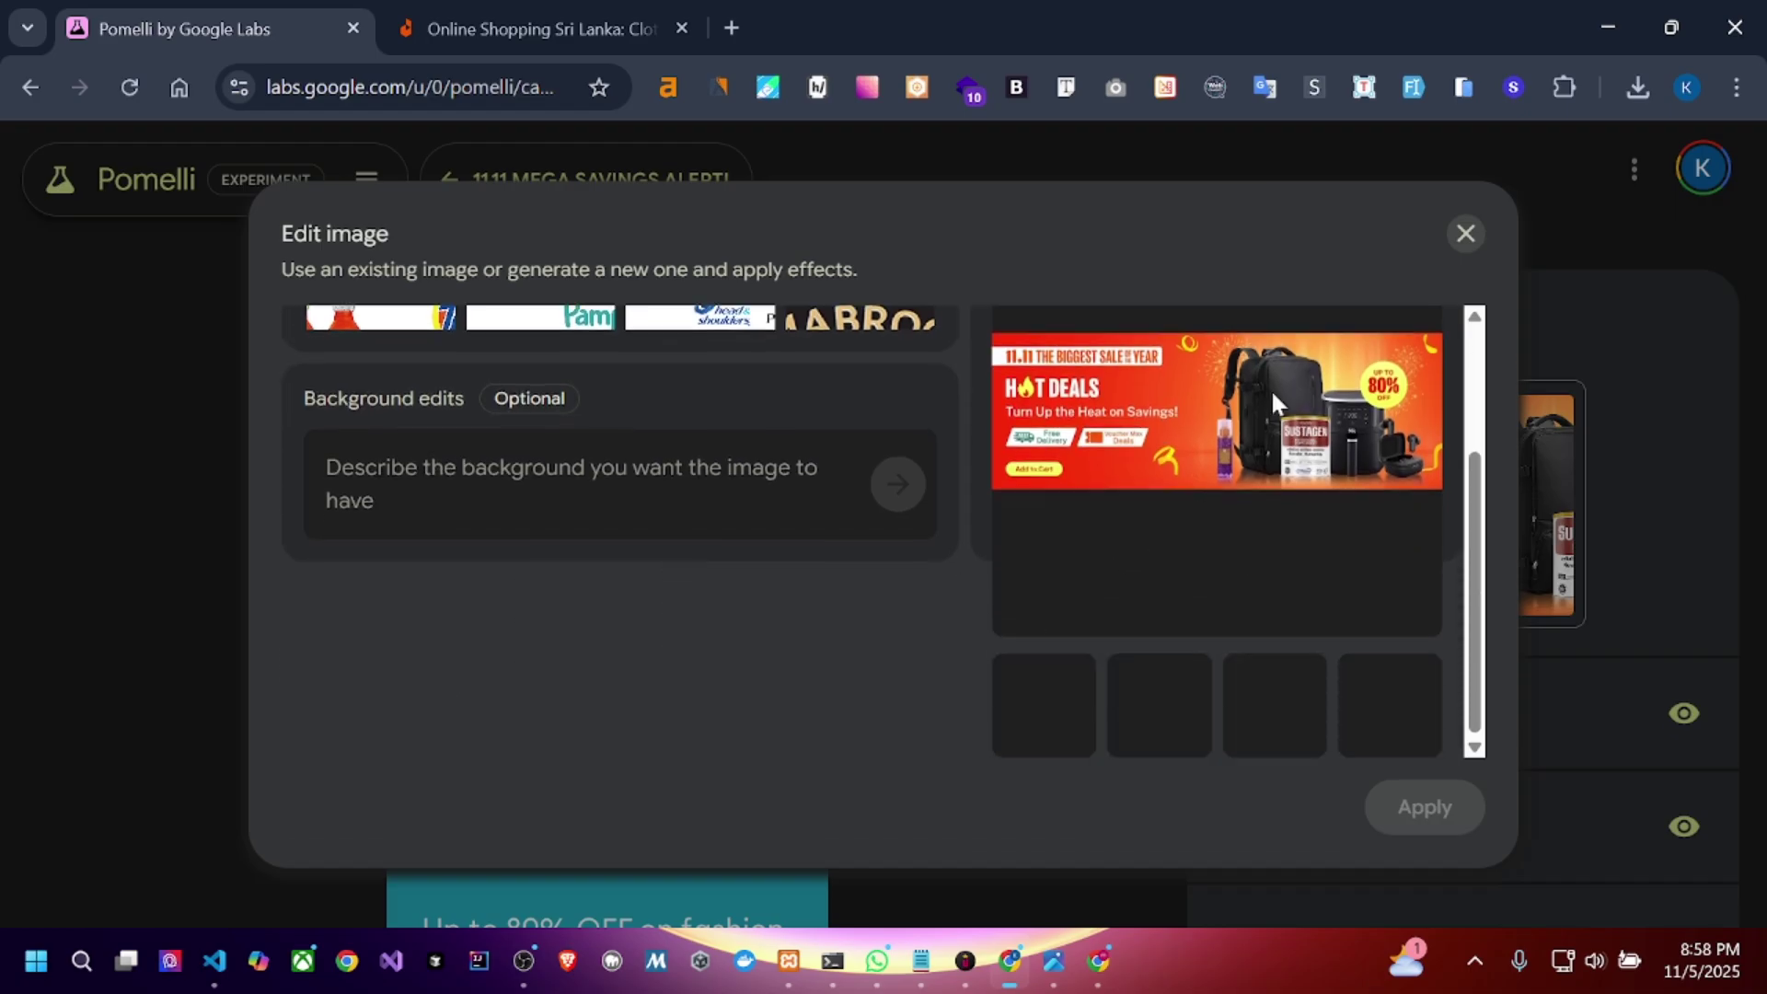
click(1466, 234)
- Download the finished "11.11 MEGA SAVINGS ALERT!" creative as an image
scroll(928, 557, down, 3)
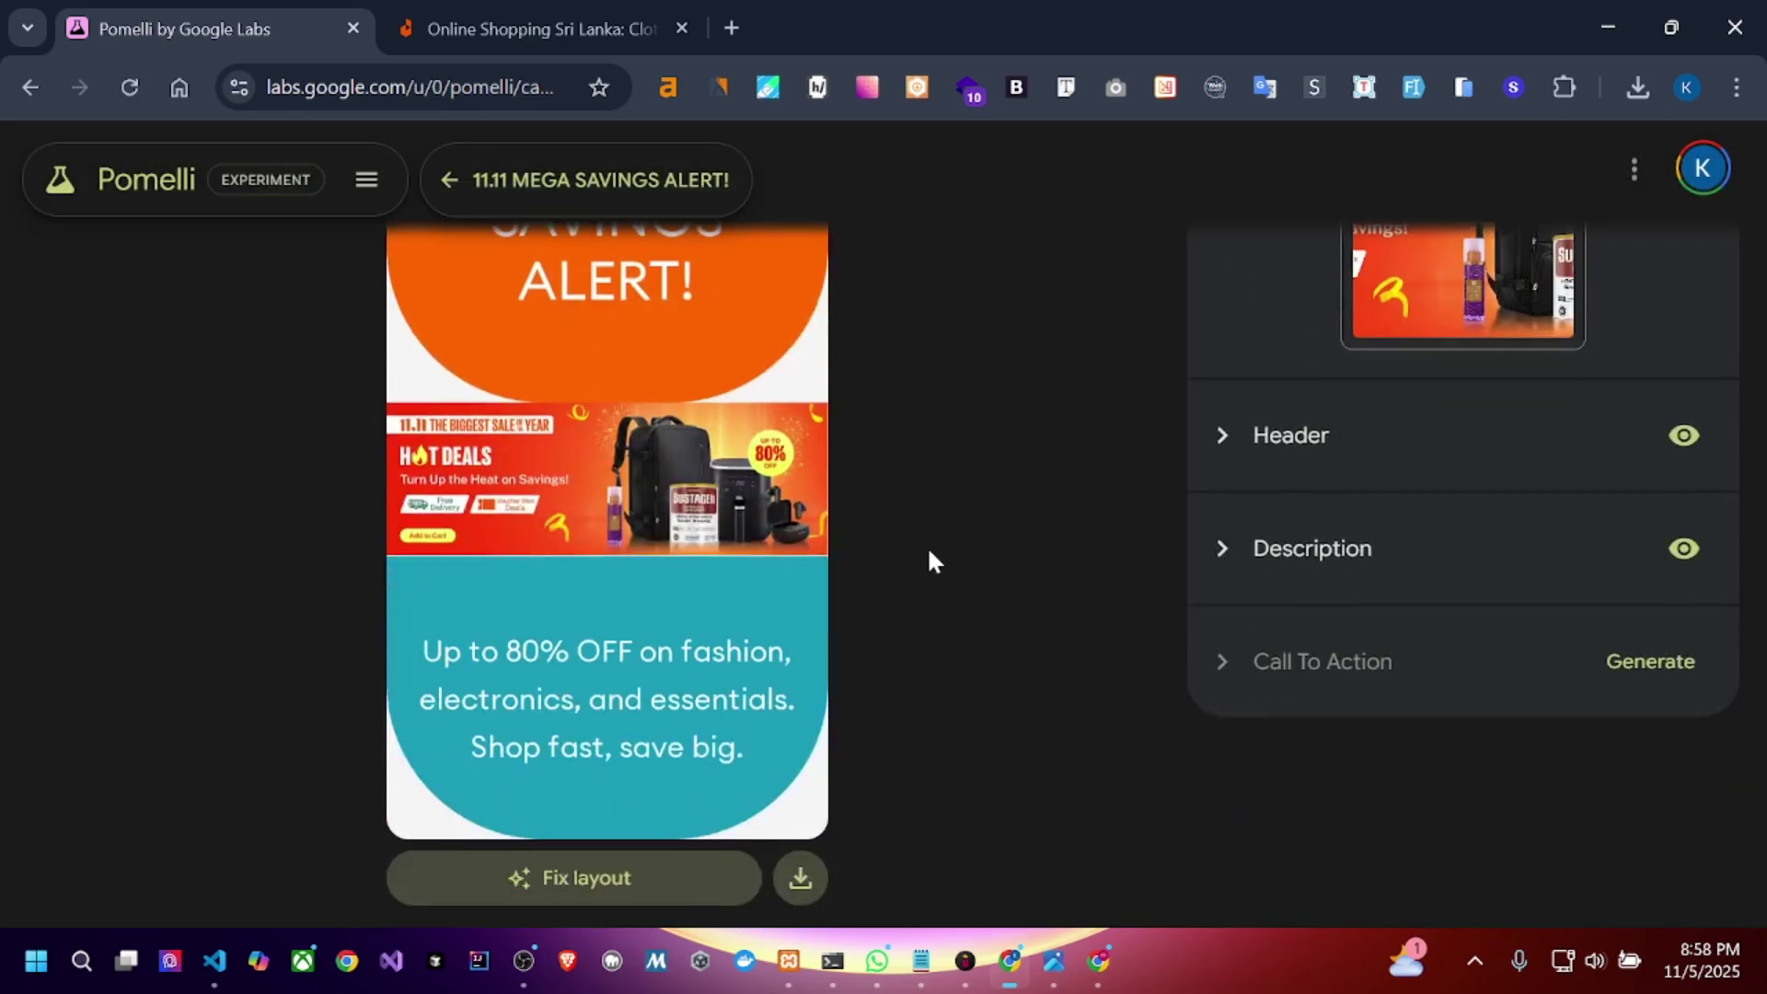
scroll(917, 622, down, 1)
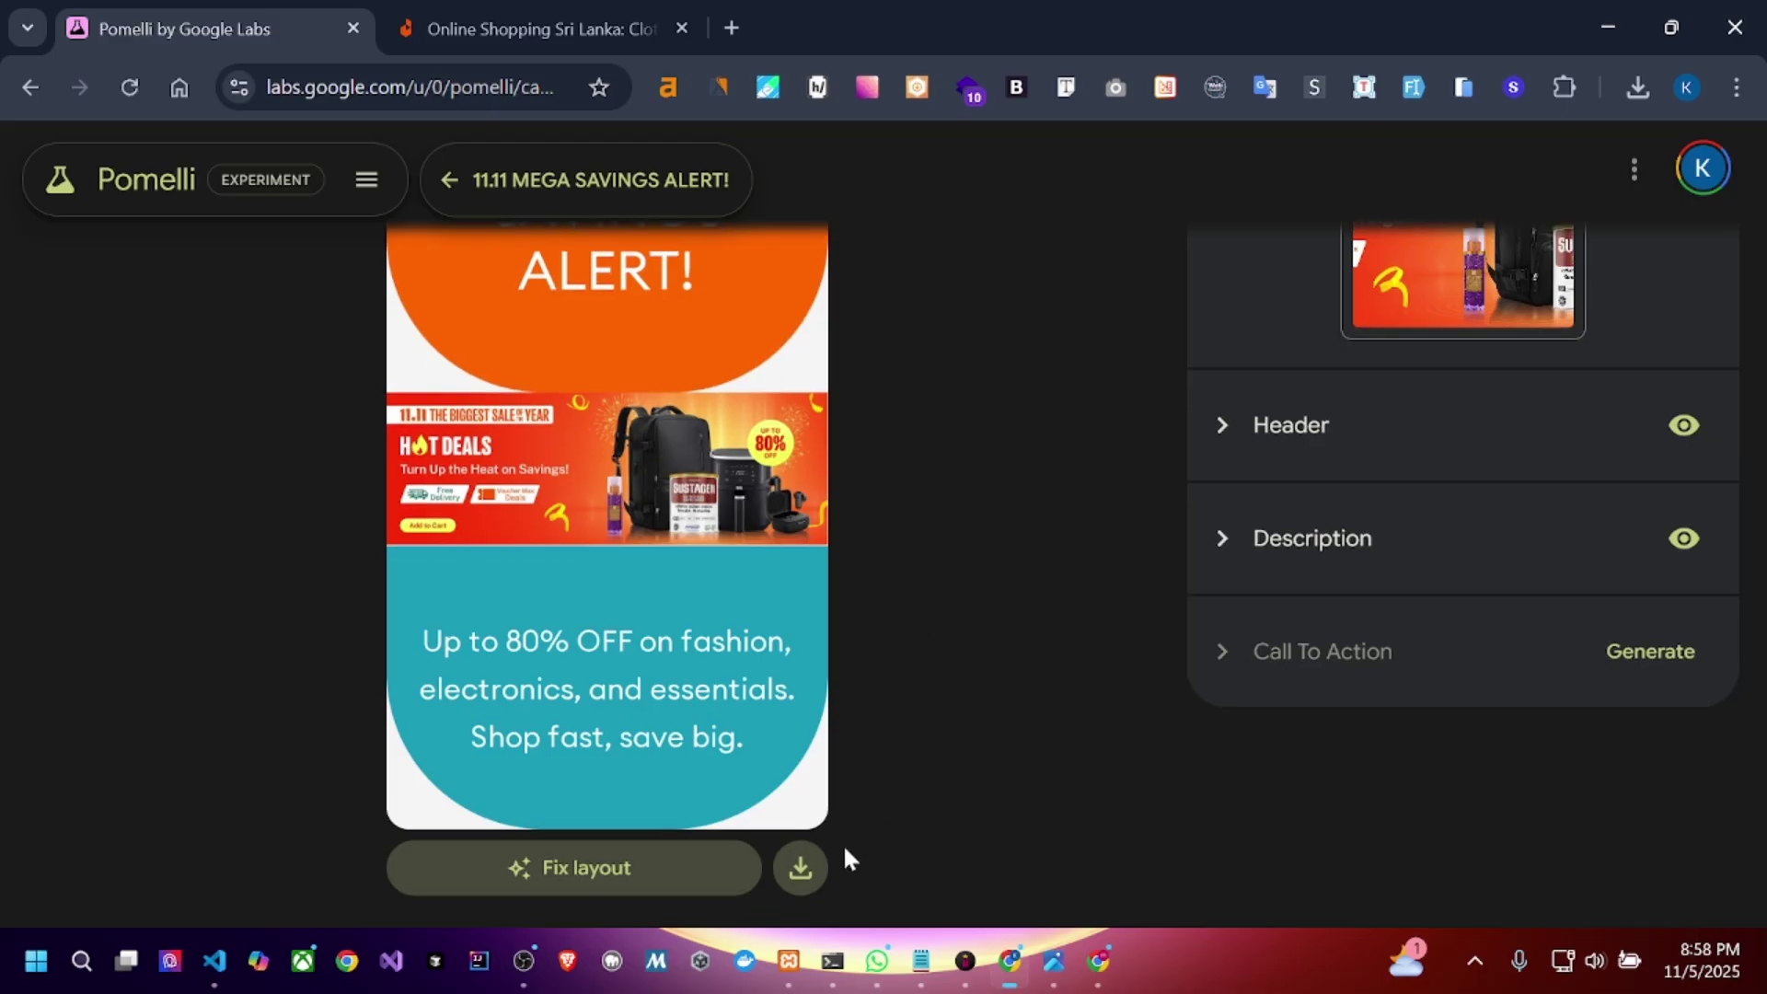
click(798, 876)
- Expand the creative's Description settings, check its text, font, color, size and height options, and collapse them again
click(1335, 532)
scroll(1323, 679, down, 3)
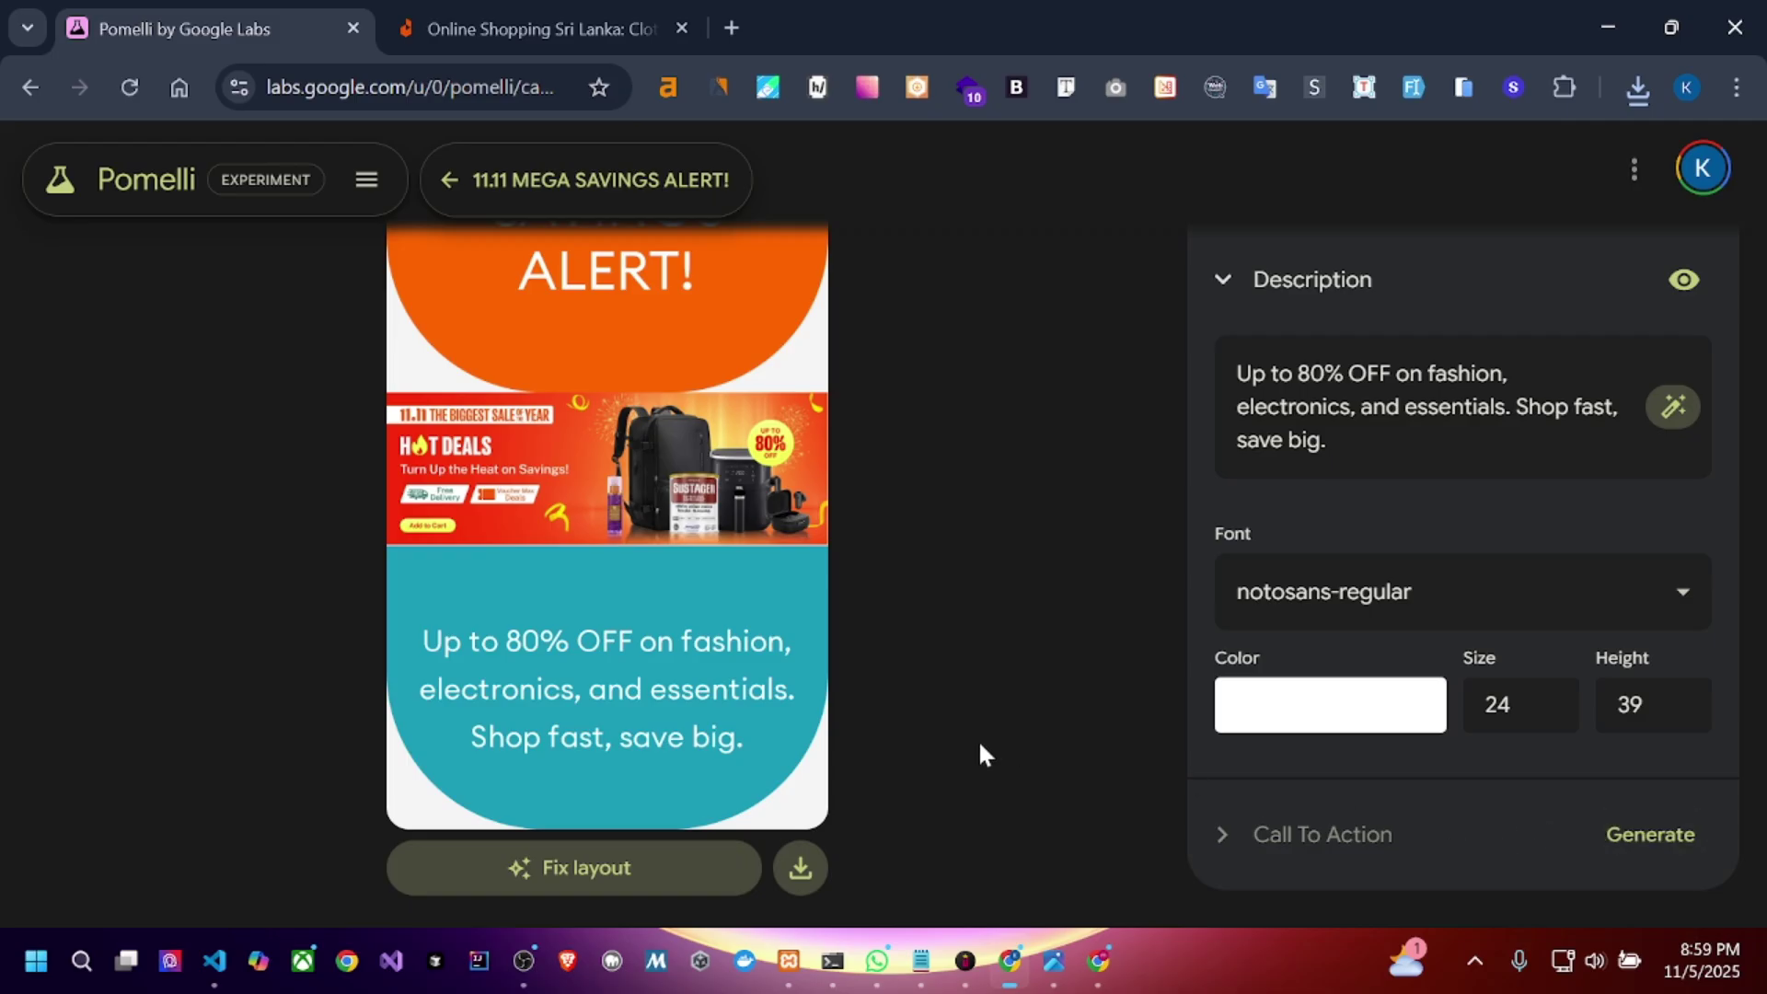
scroll(967, 661, up, 3)
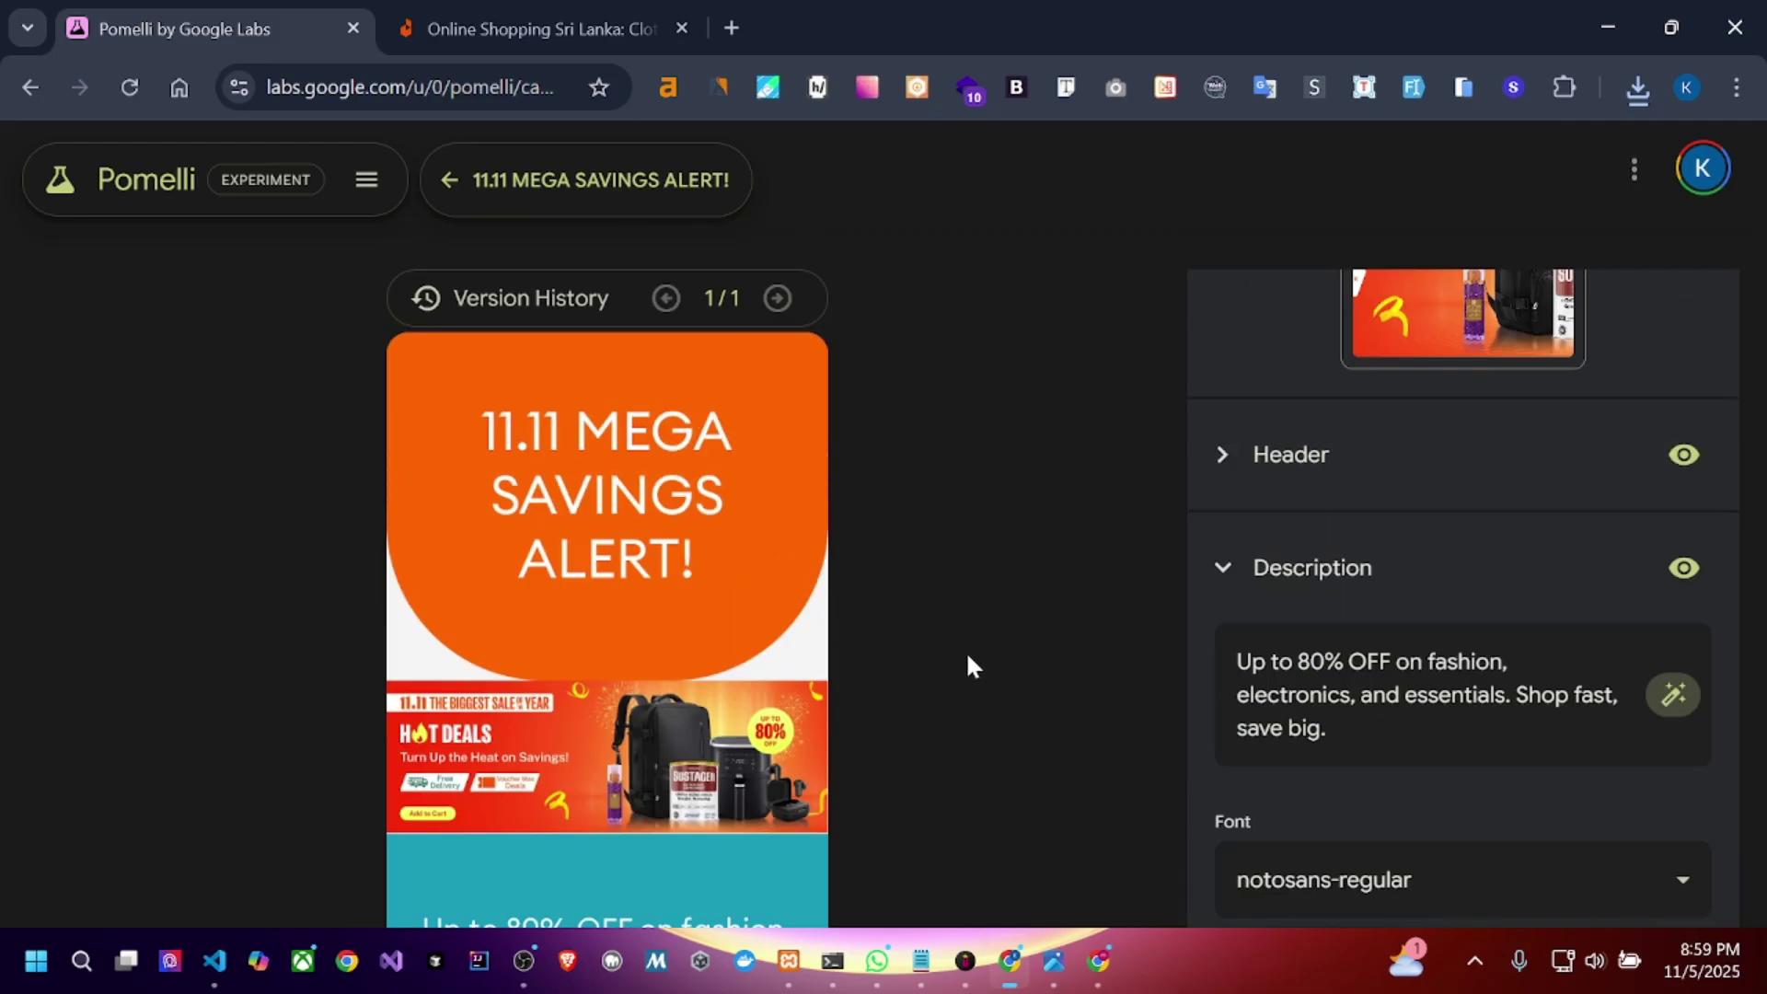
click(1224, 571)
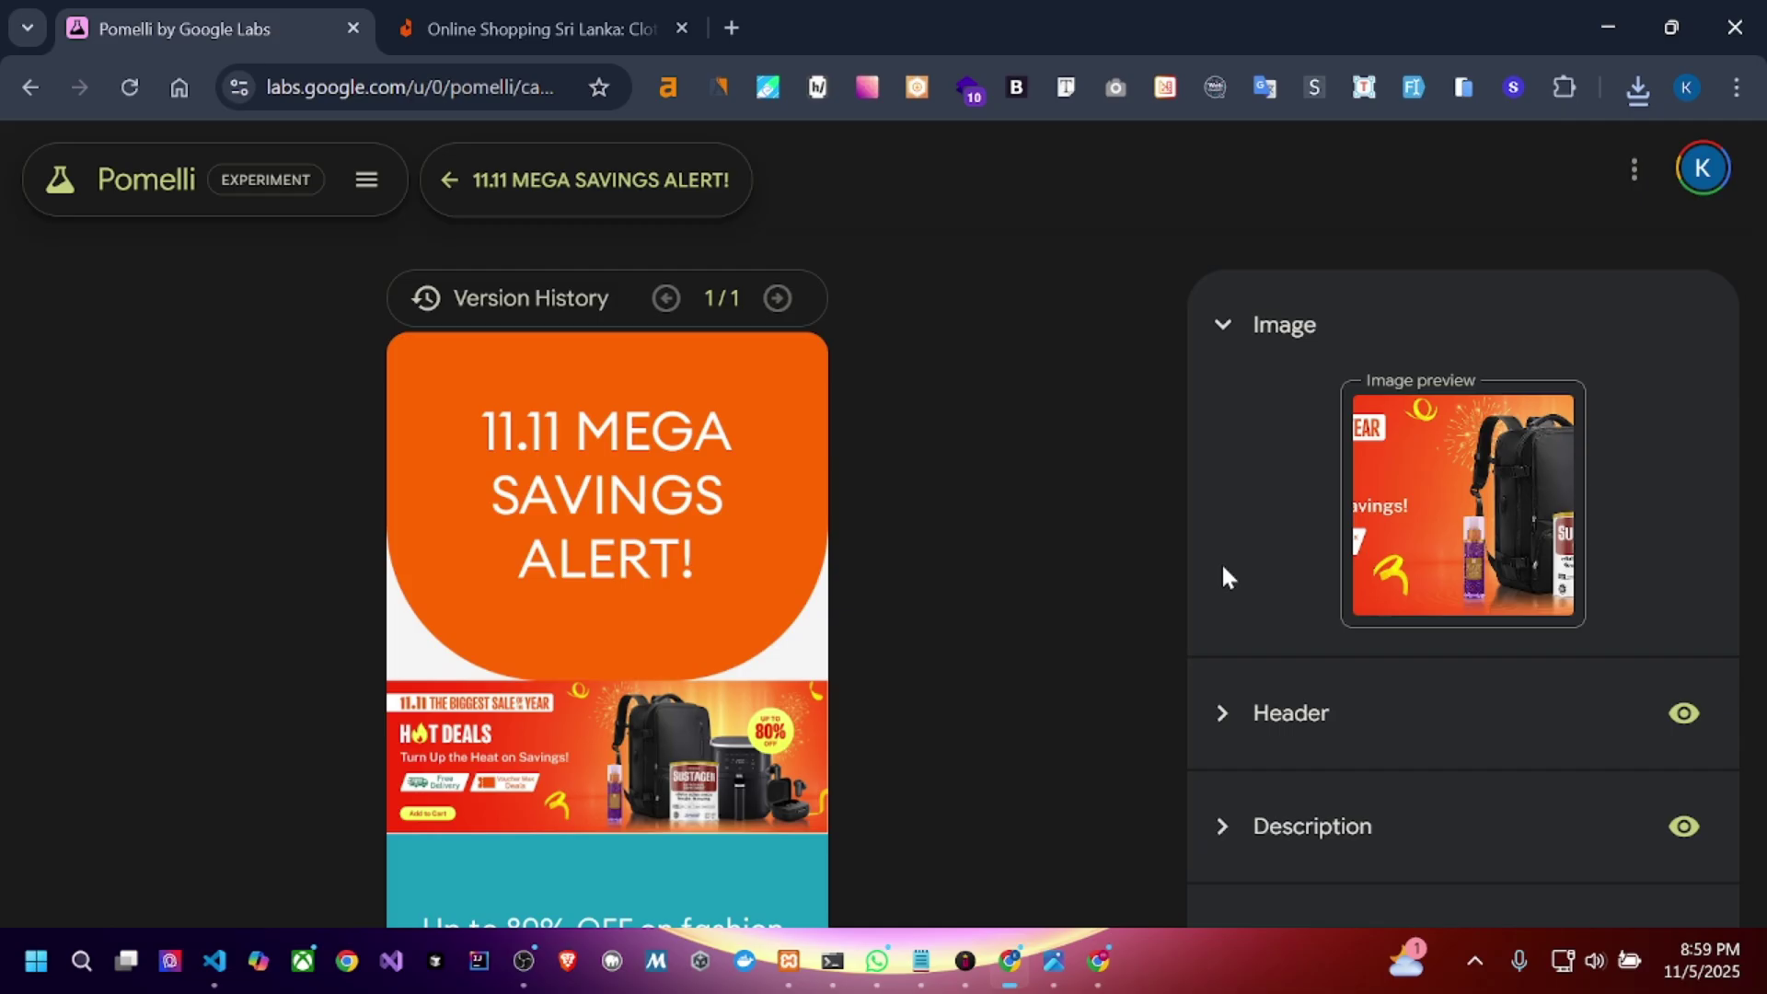
scroll(1263, 445, down, 2)
scroll(1263, 446, up, 2)
- View the downloaded "11_11_MEGA_SAVINGS_ALERT!_version_1.png" in a maximized Photos window, and return to the creative in Pomelli
click(1631, 103)
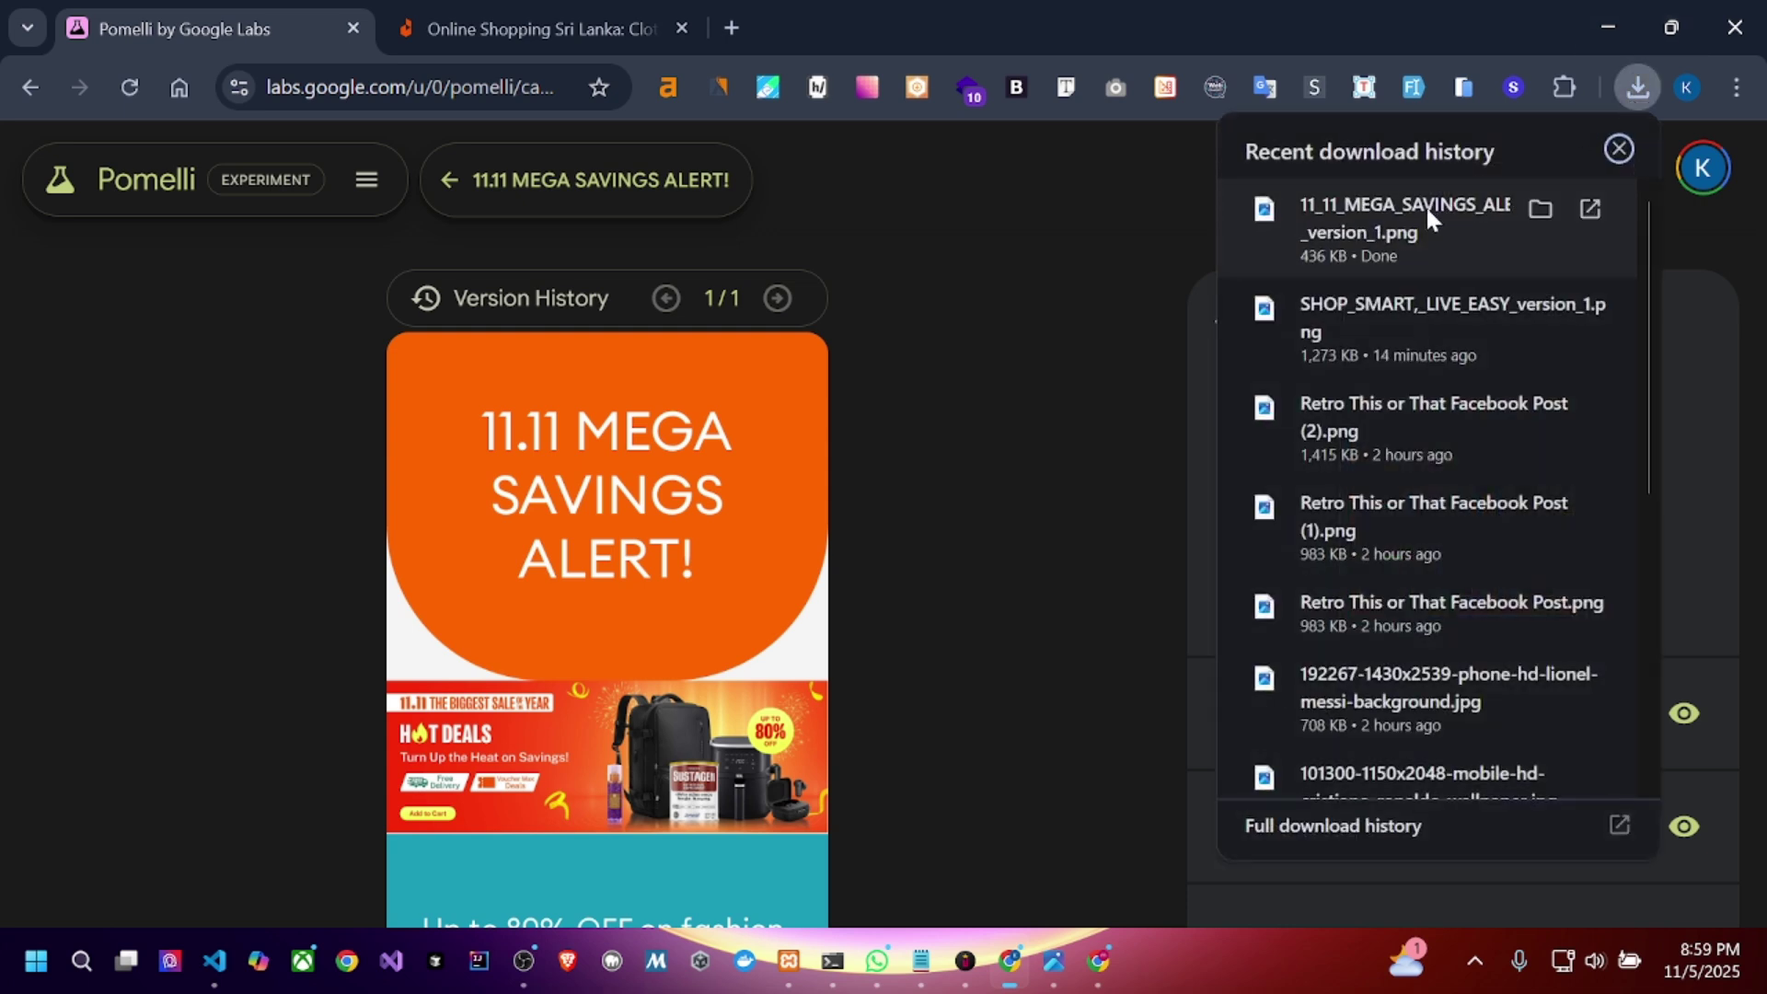
click(1427, 212)
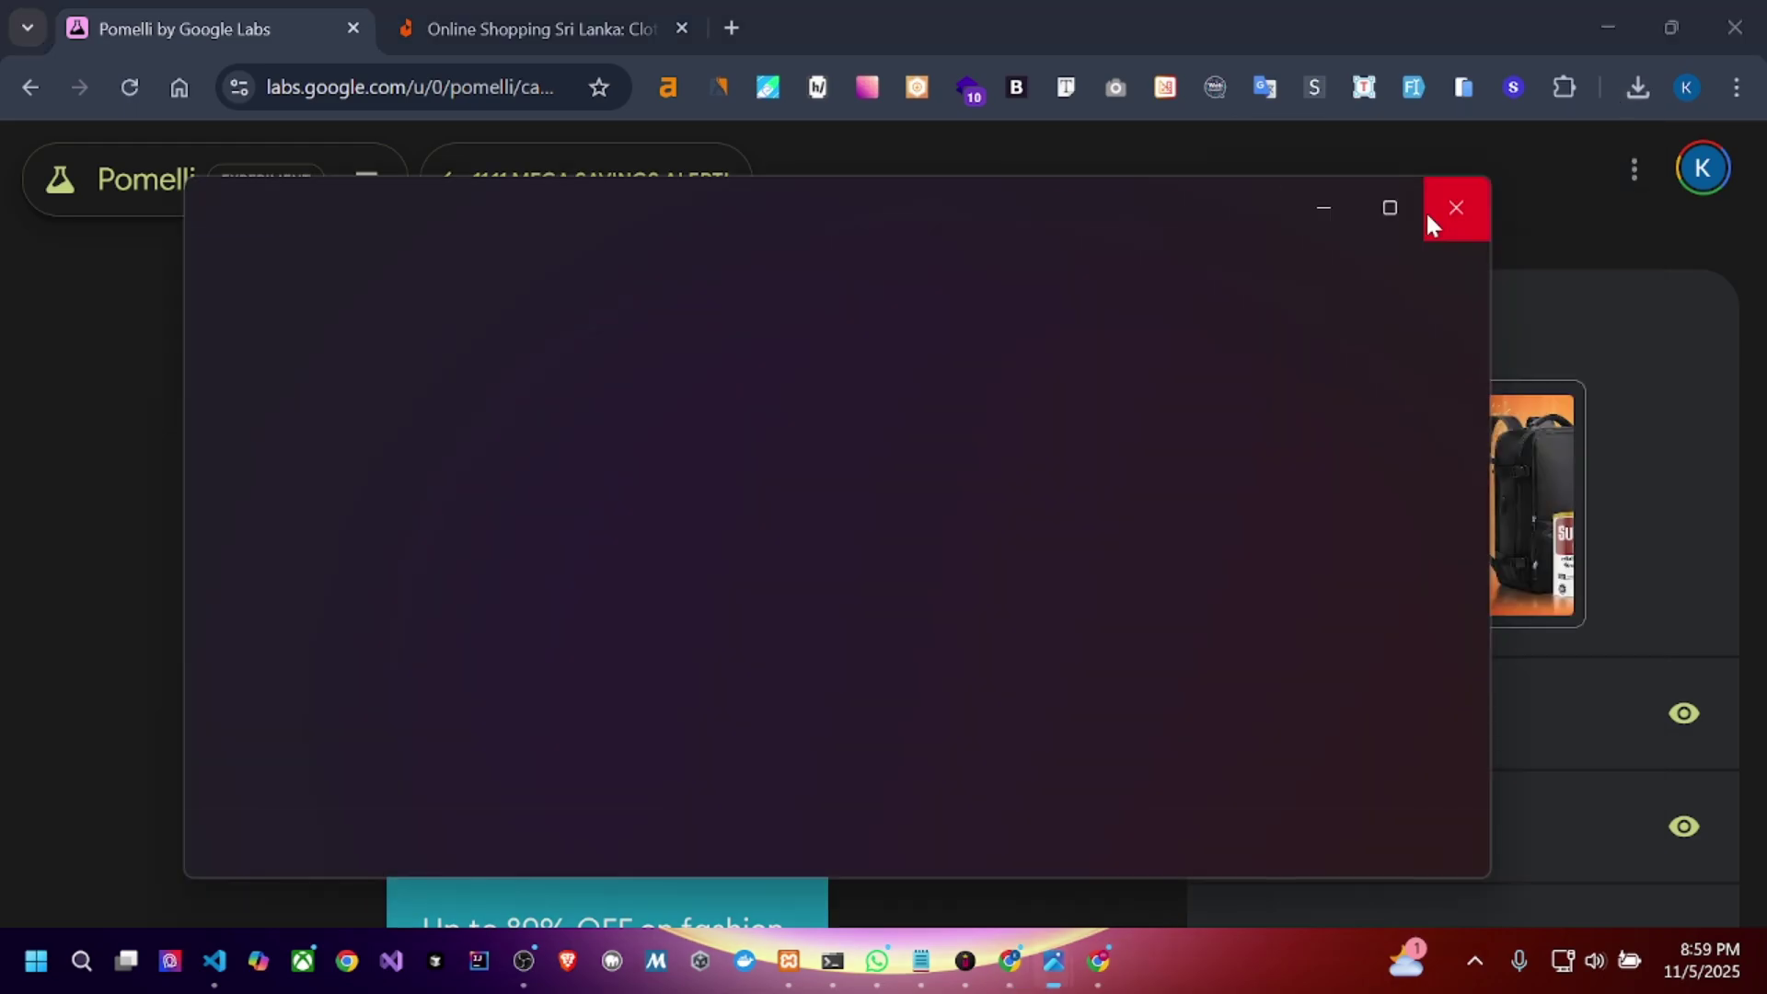
click(1387, 226)
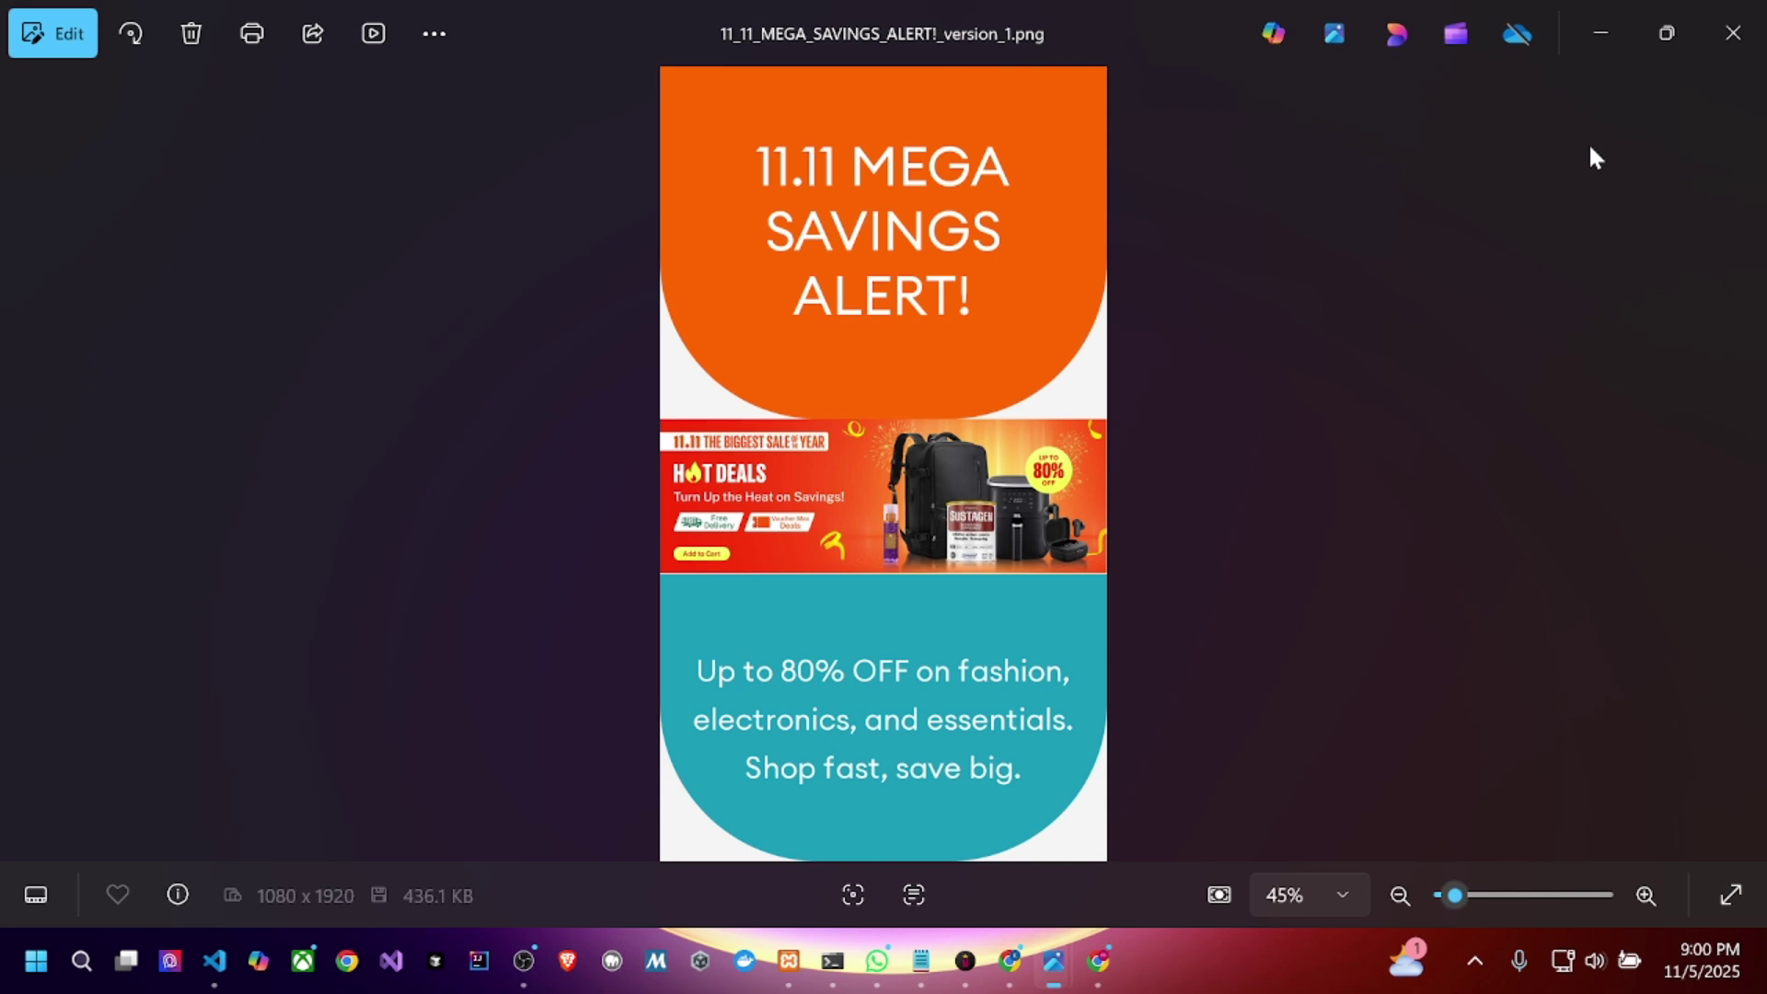
click(1601, 37)
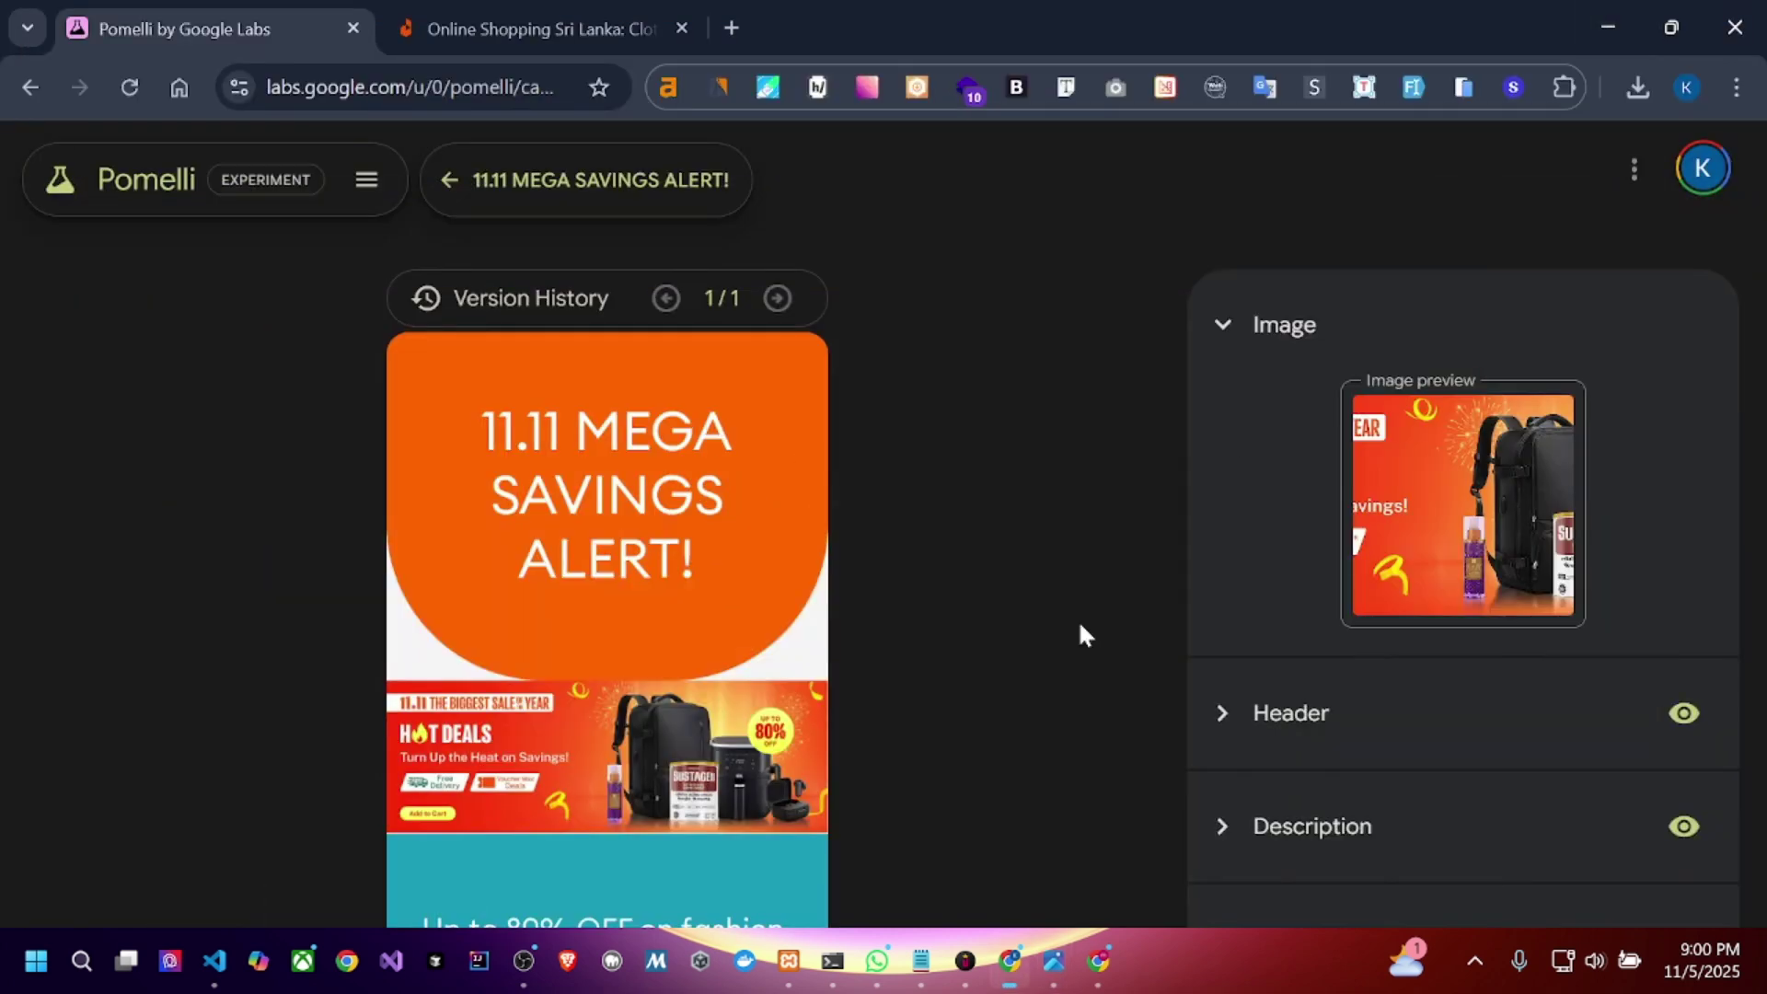
scroll(1082, 631, down, 3)
scroll(1080, 626, up, 3)
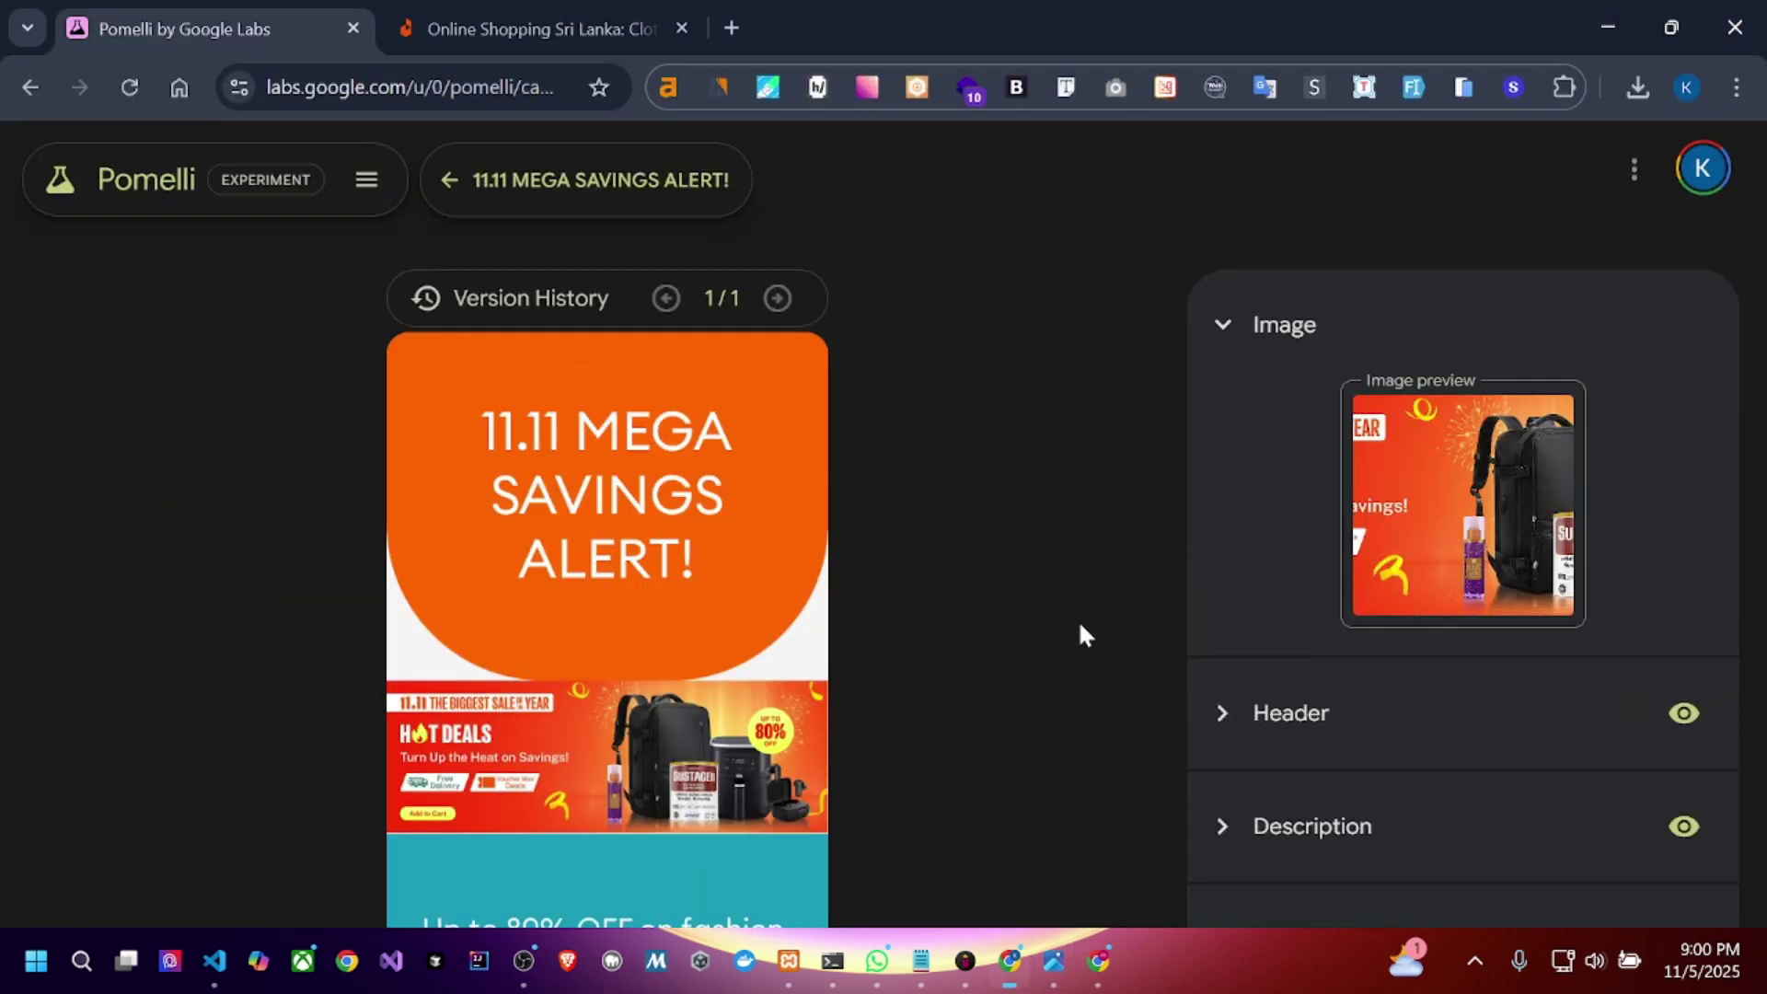